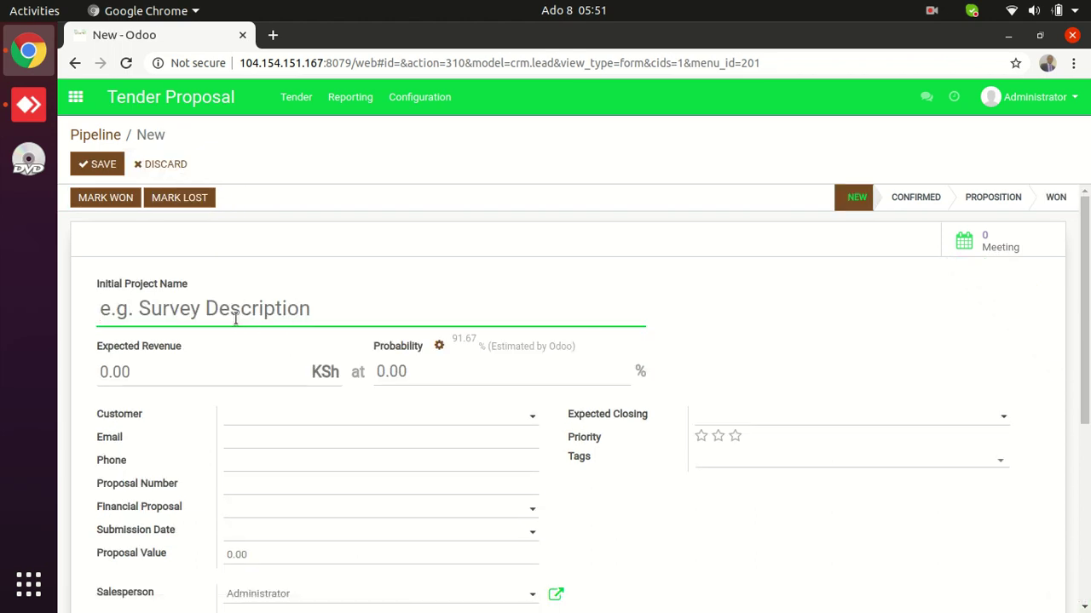
Enter "Kisumu County Land" as the initial project name of the new tender.
{"action": "left_click", "coordinate": [221, 311]}
{"action": "type", "text": "Kisumu "}
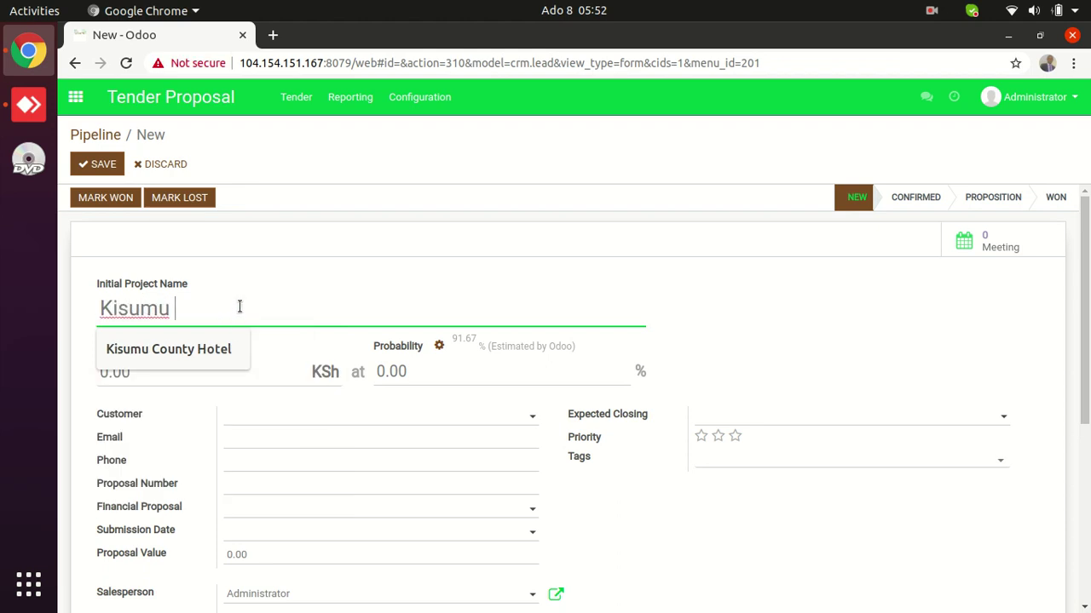
{"action": "type", "text": "County"}
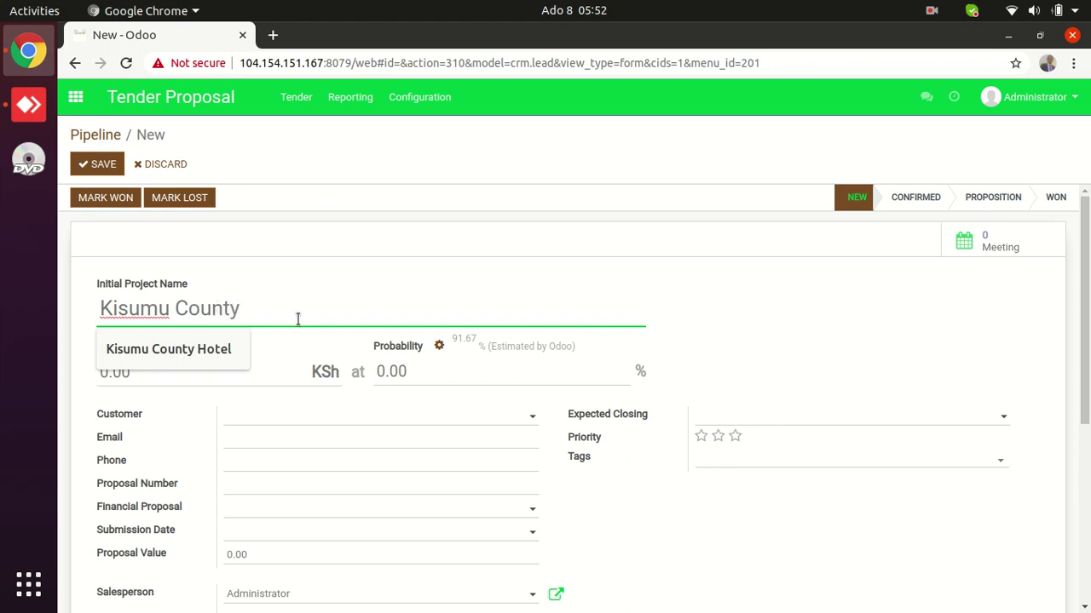
{"action": "type", "text": " Land"}
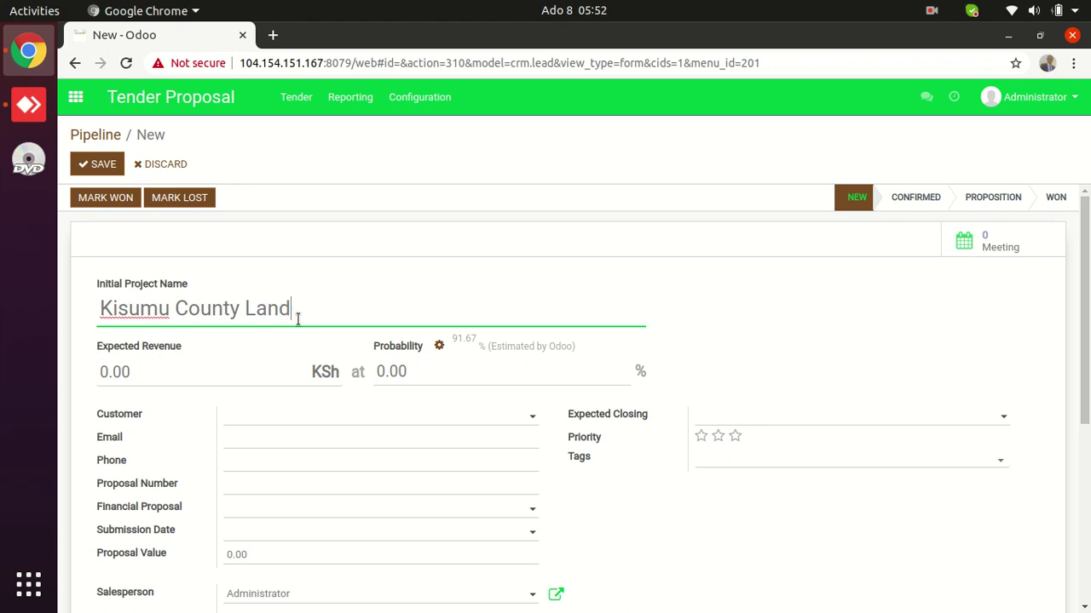
Set the tender's expected revenue to 250000 KSh and its probability to 80%.
{"action": "left_click", "coordinate": [159, 372]}
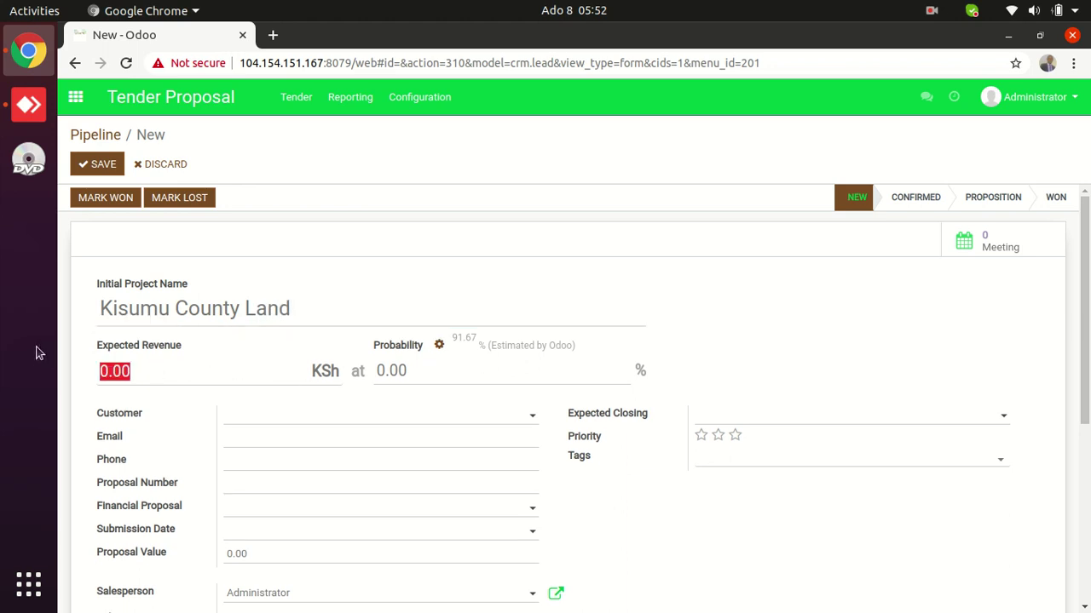
{"action": "type", "text": "250000"}
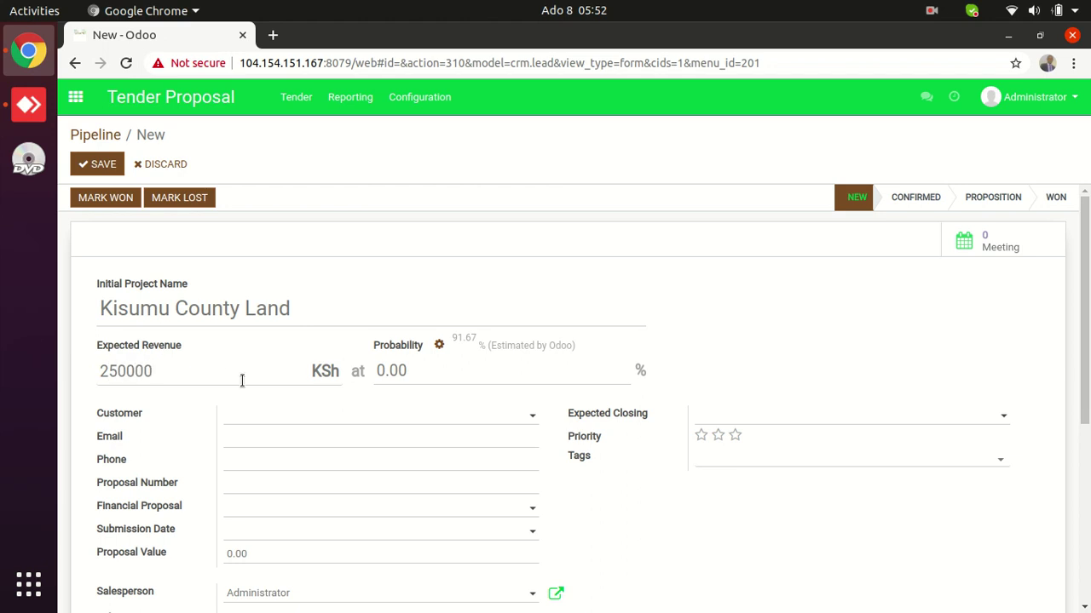
{"action": "left_click", "coordinate": [404, 376]}
{"action": "left_click", "coordinate": [425, 375]}
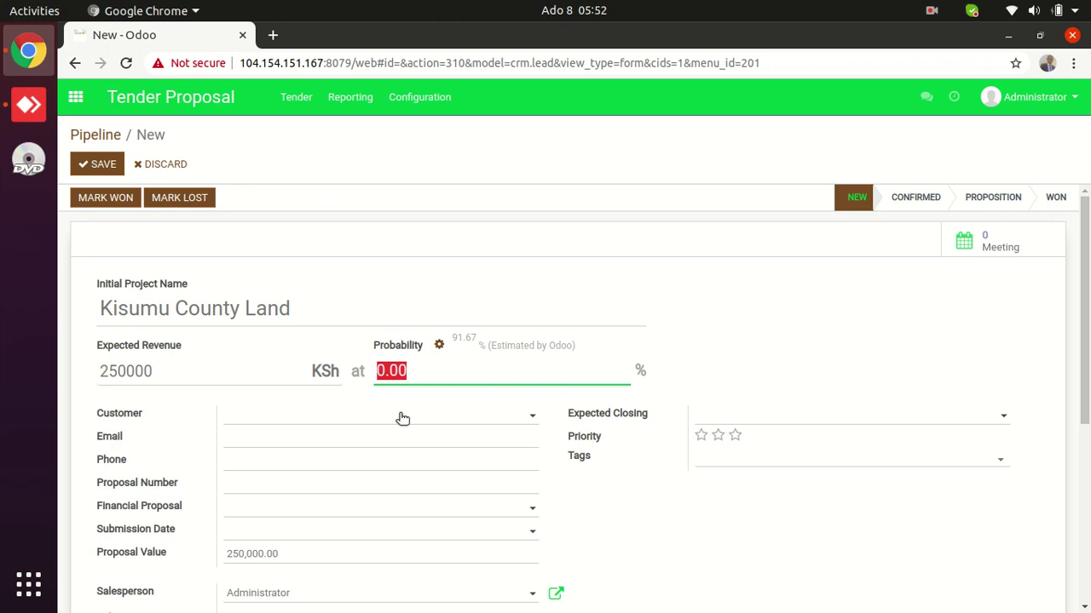
{"action": "type", "text": "80"}
{"action": "left_click", "coordinate": [608, 486]}
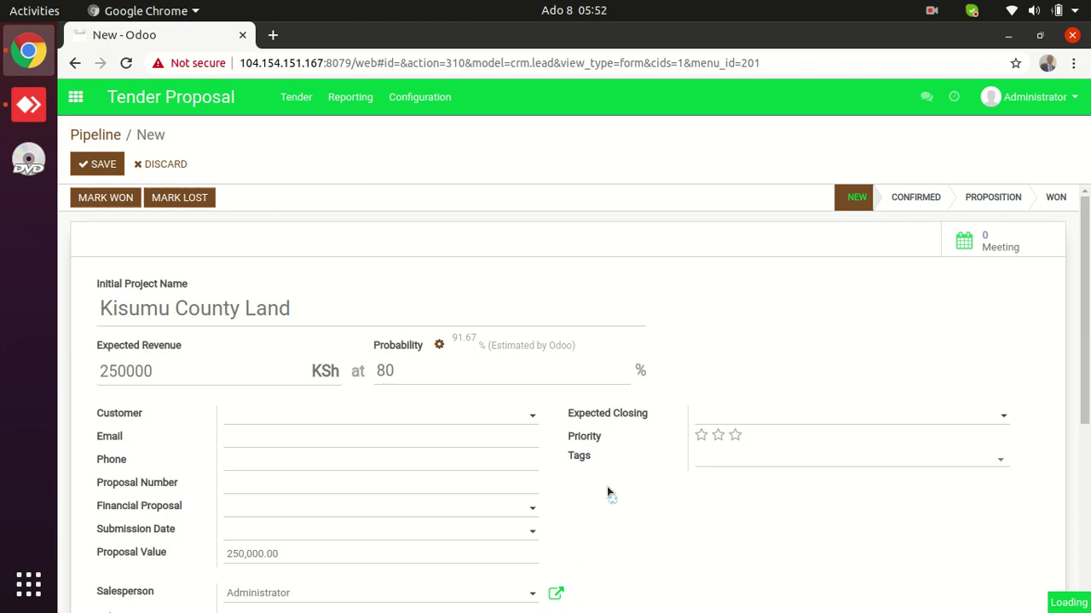
Assign the existing customer to the tender by searching for their name, and fill in the phone number.
{"action": "left_click", "coordinate": [410, 424]}
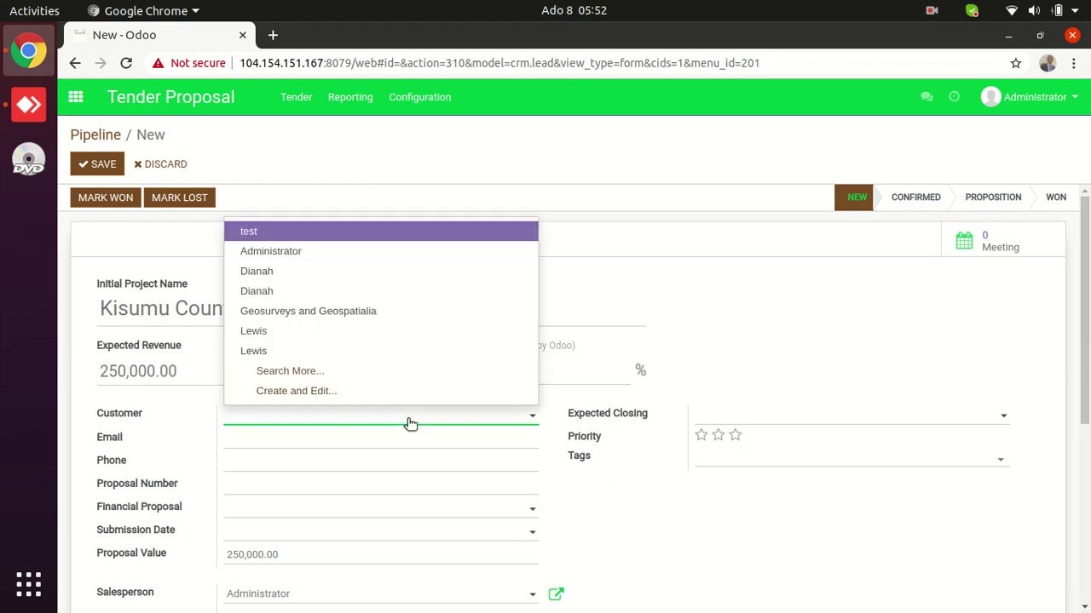
{"action": "type", "text": "make"}
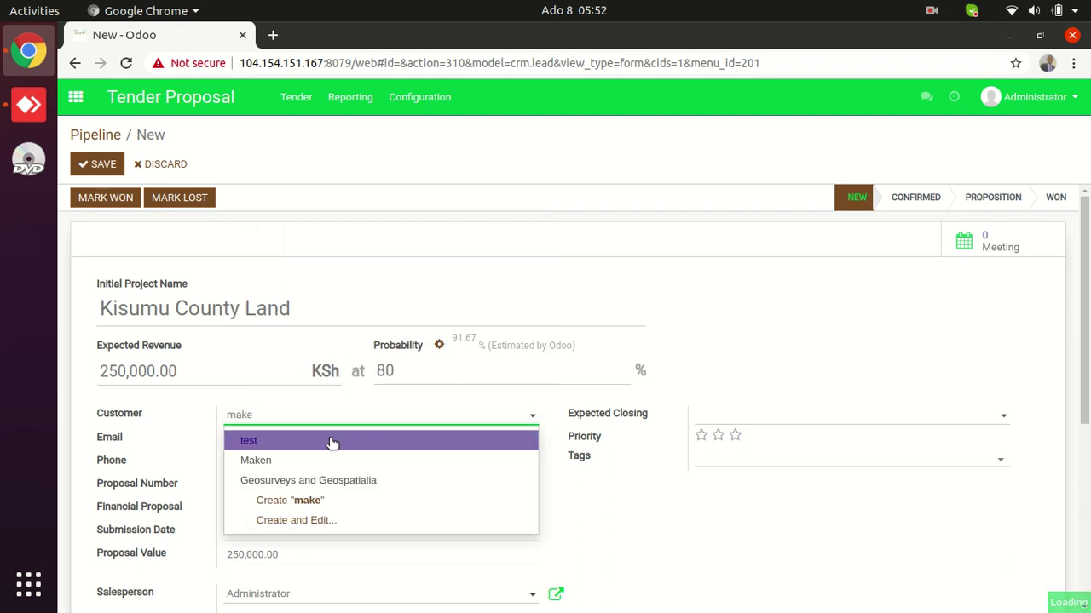
{"action": "left_click", "coordinate": [268, 468]}
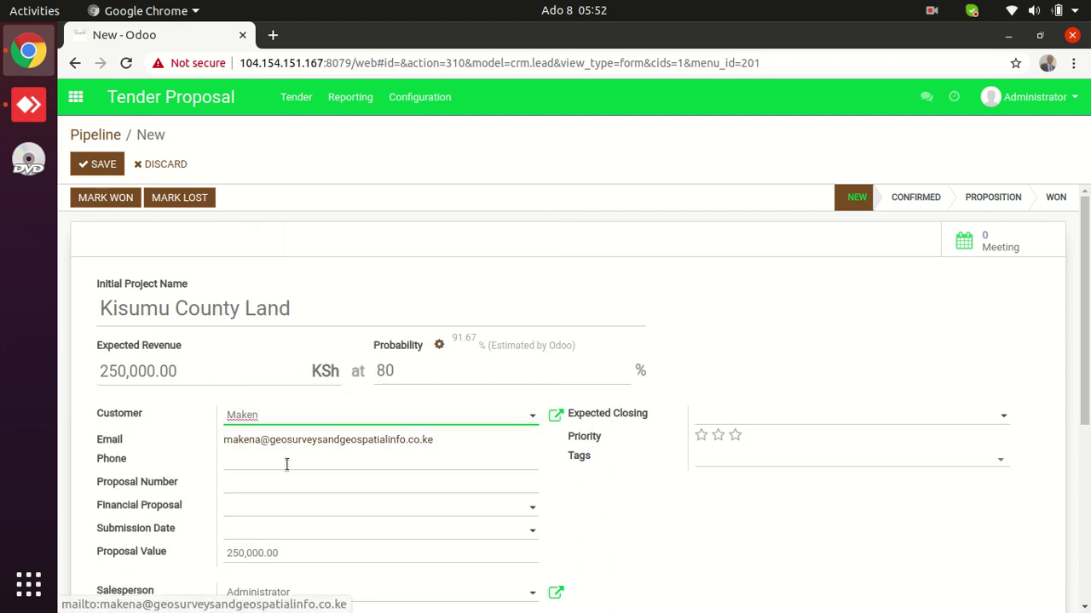
{"action": "left_click", "coordinate": [284, 459]}
Enter 55566666 as the proposal number and set the financial proposal to Submitted.
{"action": "left_click", "coordinate": [261, 490]}
{"action": "left_click", "coordinate": [262, 489]}
{"action": "type", "text": "555"}
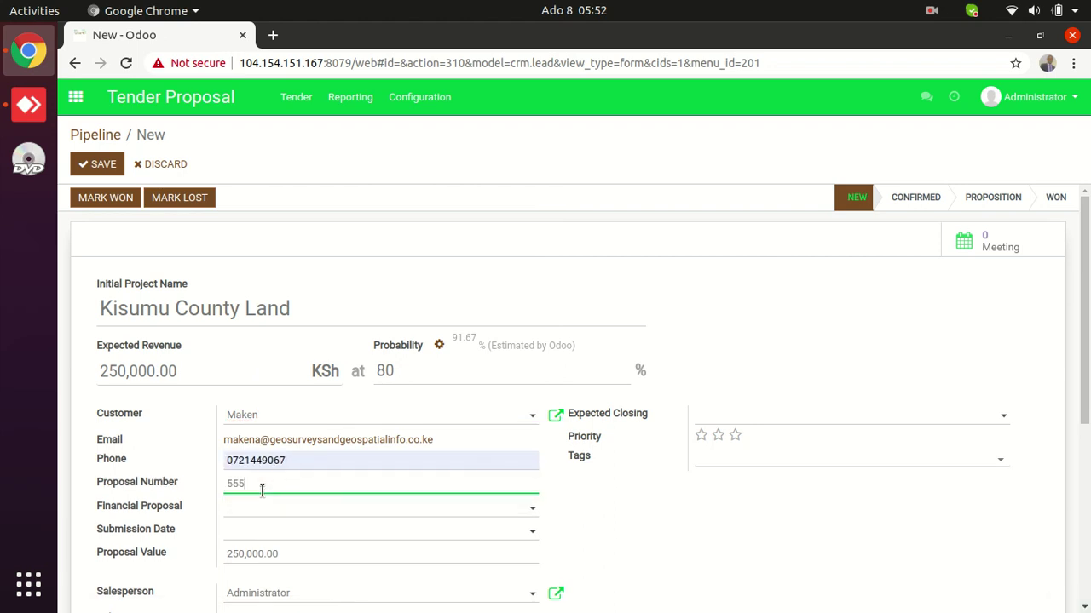
{"action": "left_click", "coordinate": [273, 509]}
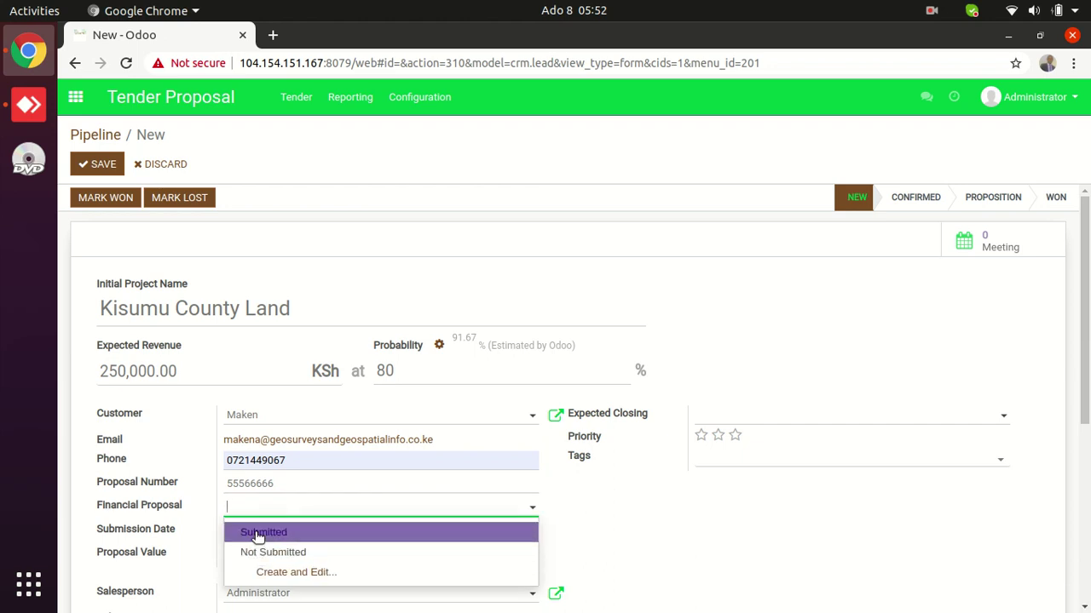
{"action": "left_click", "coordinate": [257, 531]}
Set the submission date to 07/08/2020 and the expected closing date to 07/09/2020.
{"action": "left_click", "coordinate": [273, 537]}
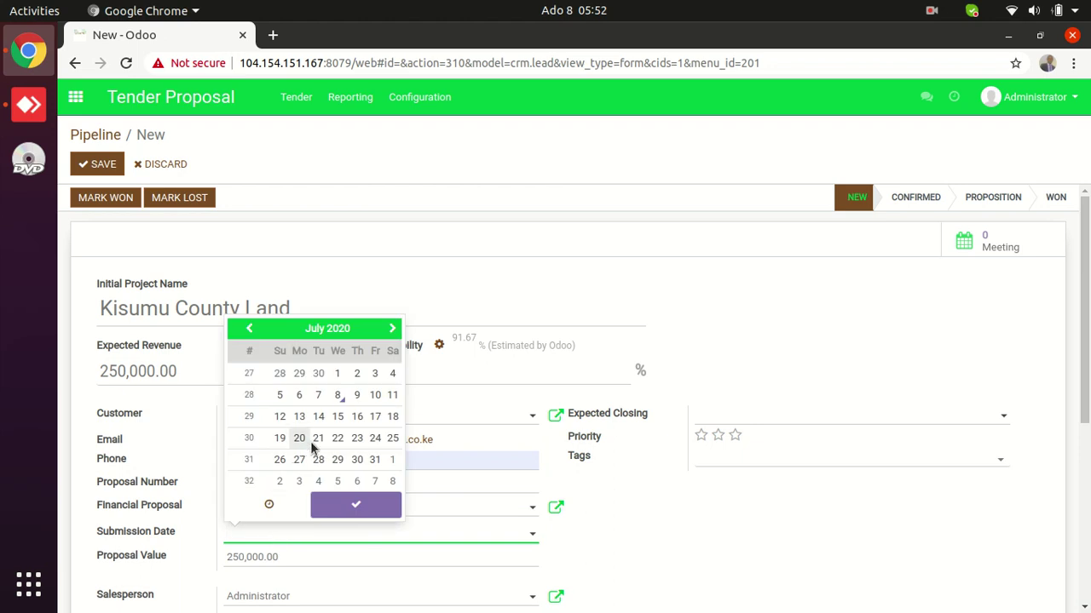
{"action": "left_click", "coordinate": [340, 395]}
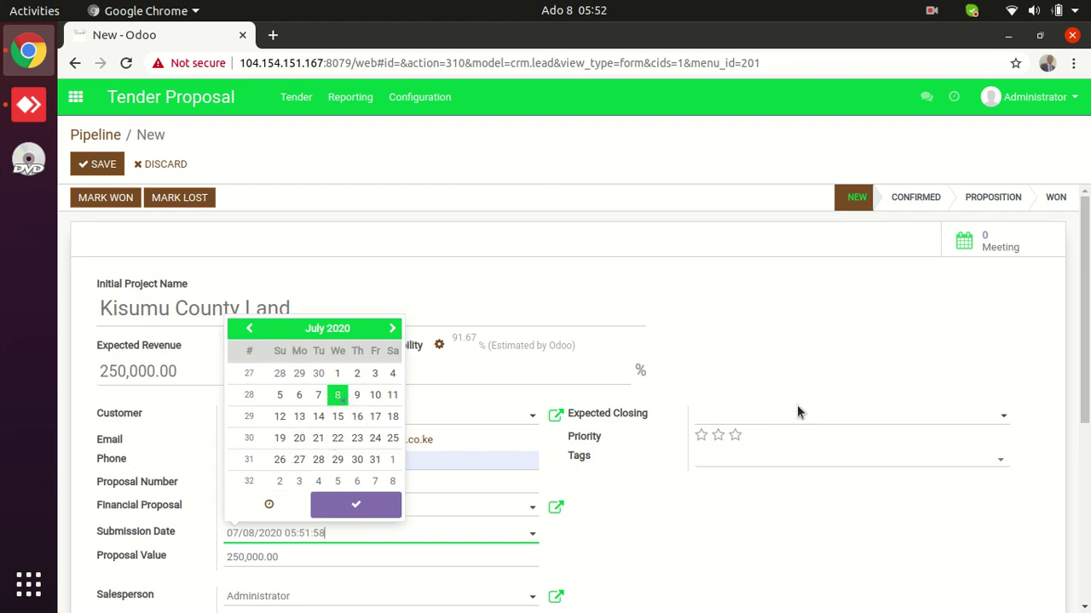
{"action": "left_click", "coordinate": [883, 530]}
{"action": "left_click_drag", "start_coordinate": [1075, 365], "coordinate": [1087, 428]}
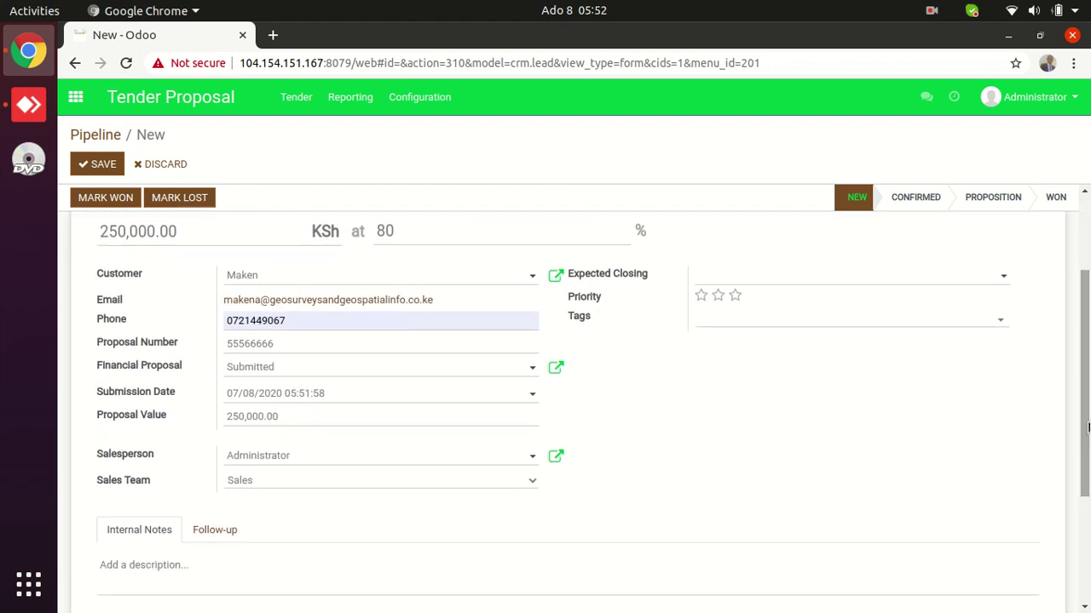
{"action": "left_click", "coordinate": [725, 281]}
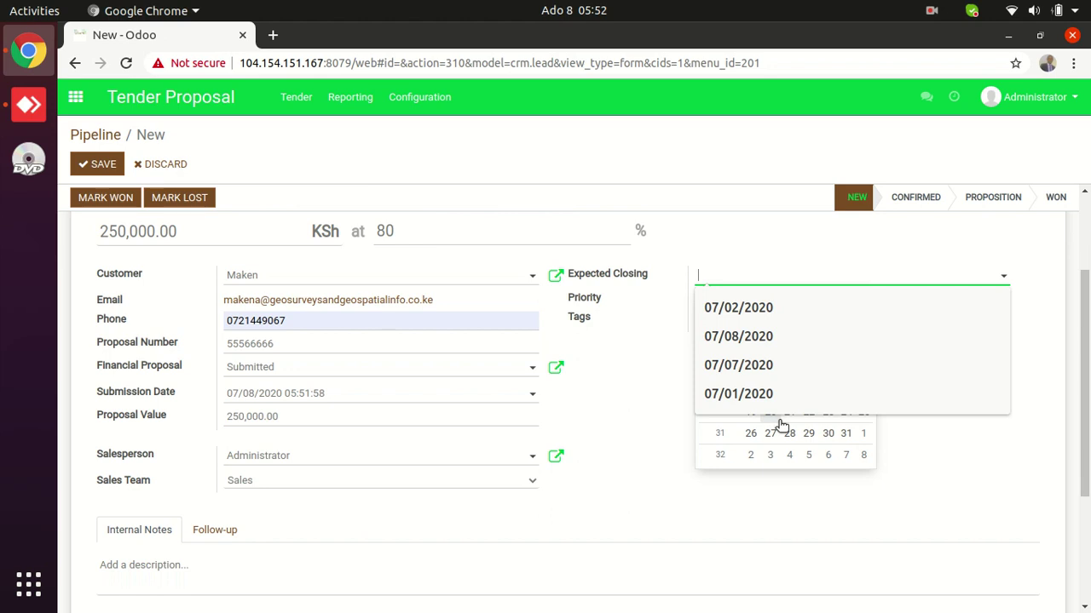
{"action": "left_click", "coordinate": [759, 396]}
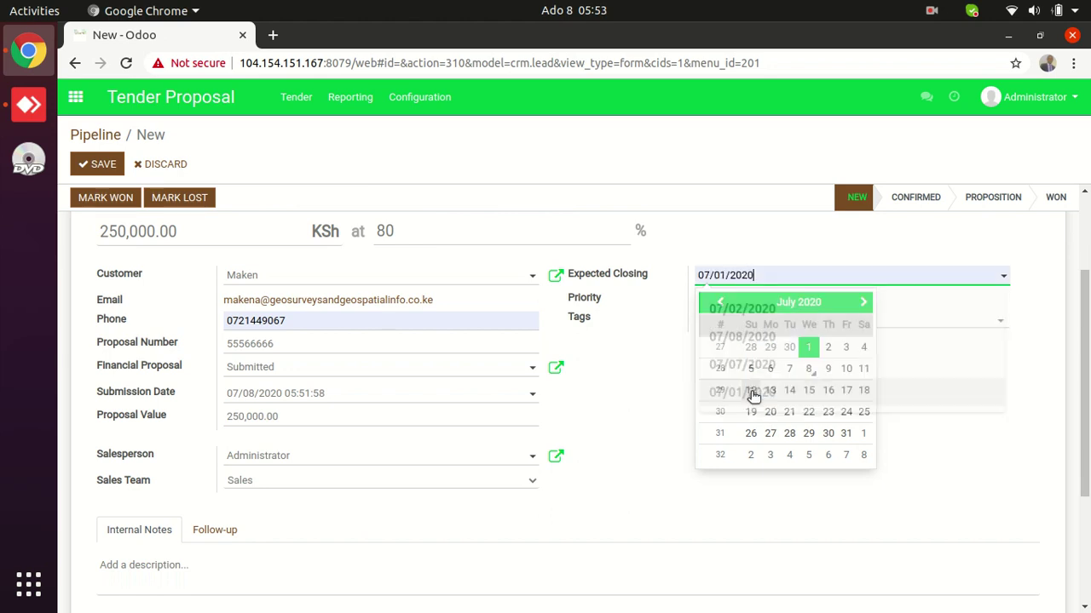
{"action": "left_click", "coordinate": [828, 369]}
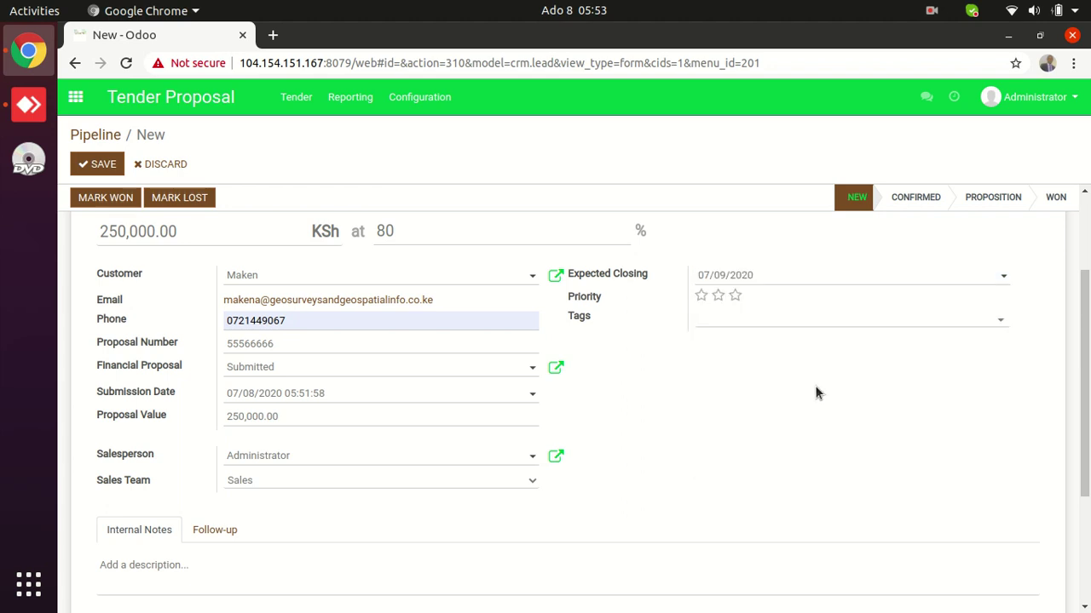
Rate the tender's priority at three stars and add the tags Land Survey and General Survey.
{"action": "left_click", "coordinate": [734, 296]}
{"action": "left_click", "coordinate": [740, 323]}
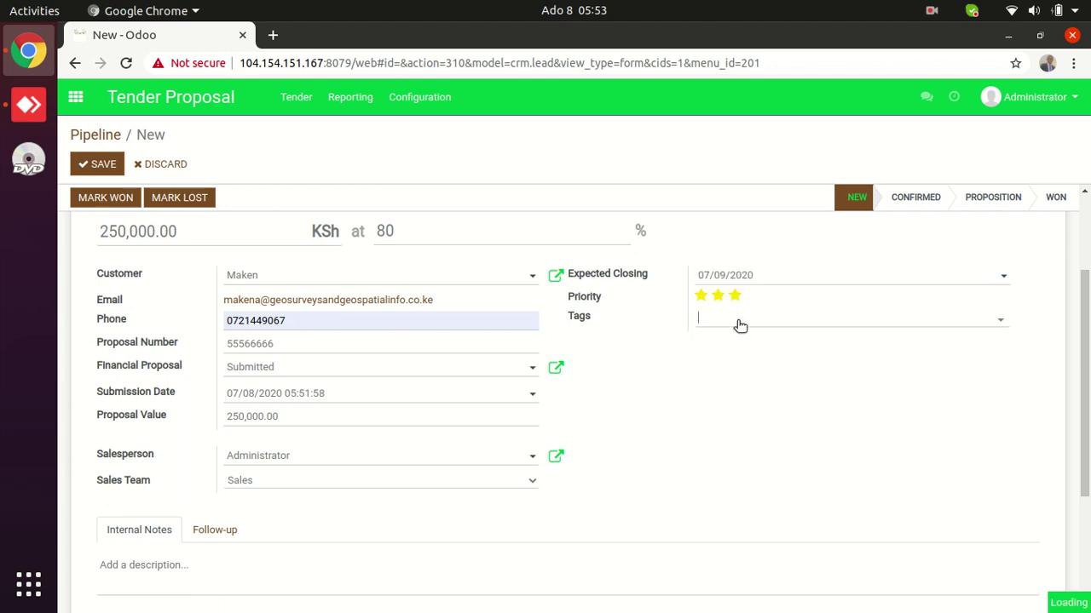
{"action": "left_click", "coordinate": [738, 343]}
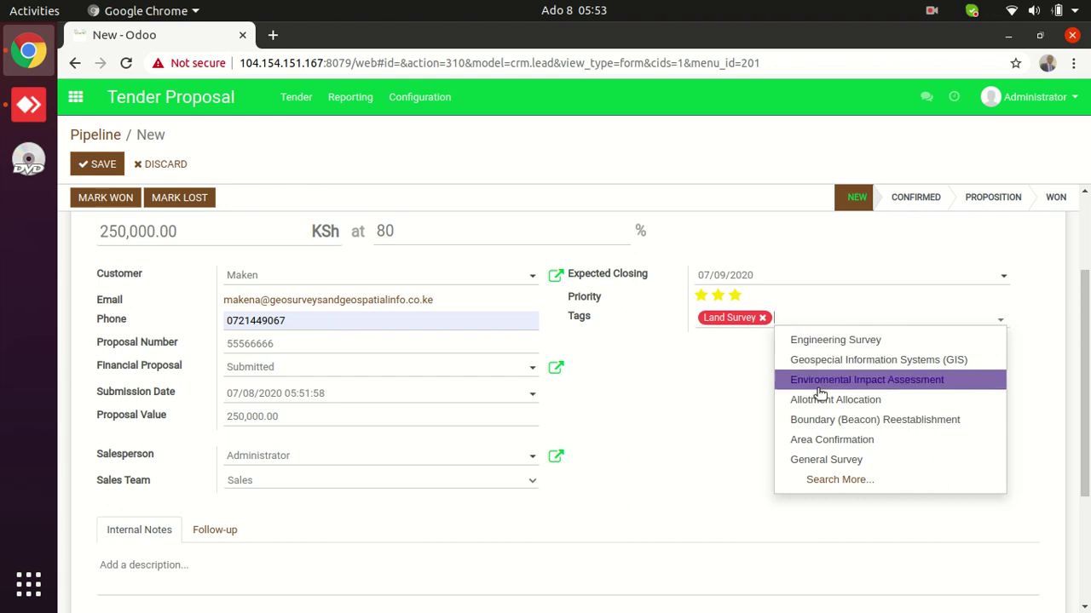
{"action": "left_click", "coordinate": [835, 461]}
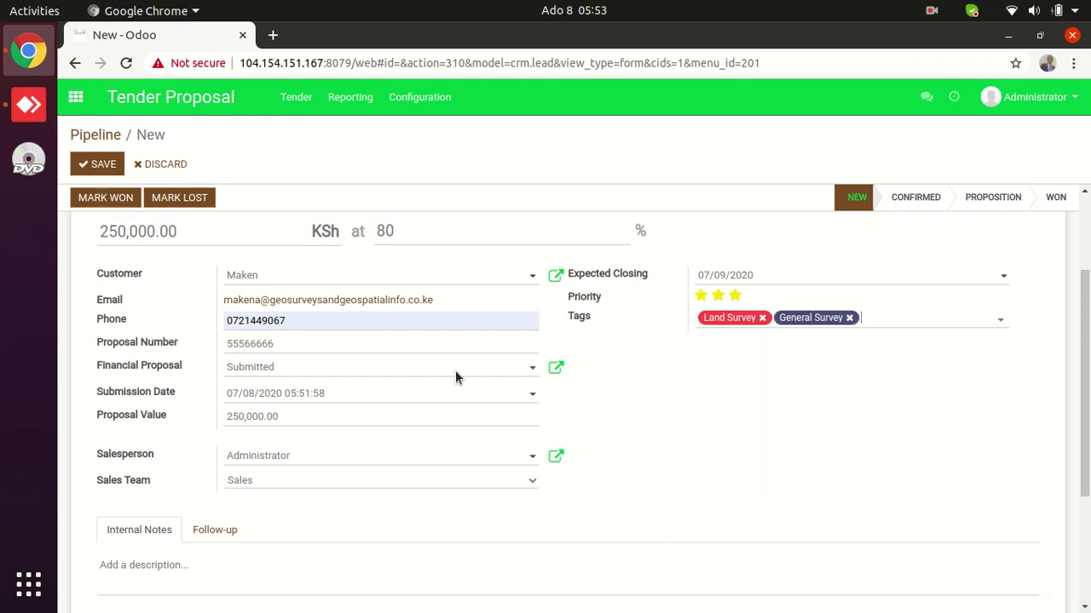
Save the tender and move it to the Confirmed stage.
{"action": "left_click", "coordinate": [96, 164]}
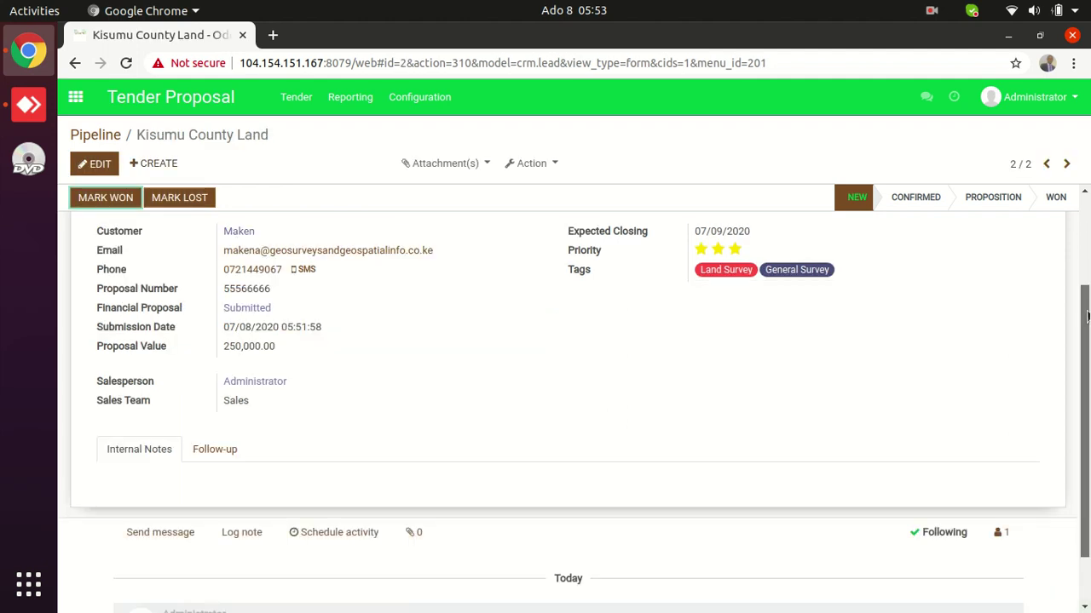
{"action": "scroll", "coordinate": [1070, 328], "scroll_direction": "up", "scroll_amount": 3}
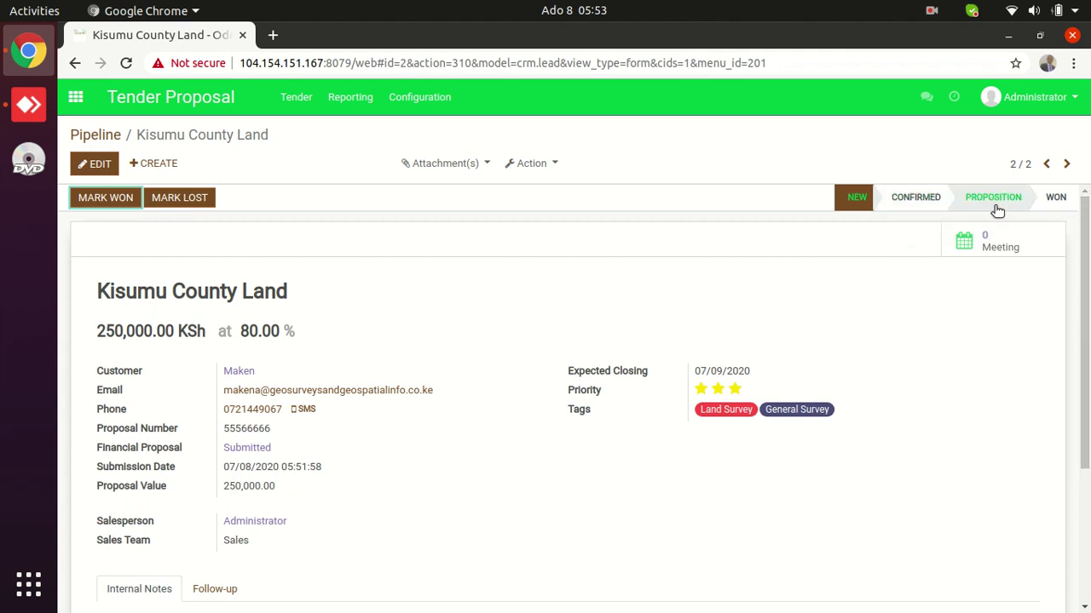
{"action": "left_click", "coordinate": [925, 203]}
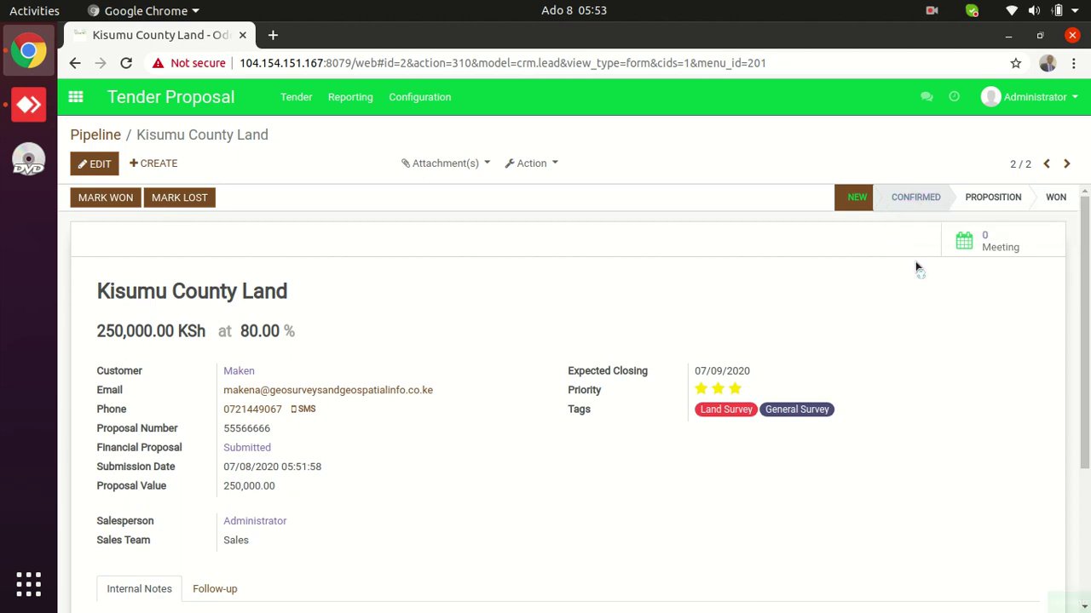
{"action": "left_click", "coordinate": [909, 208]}
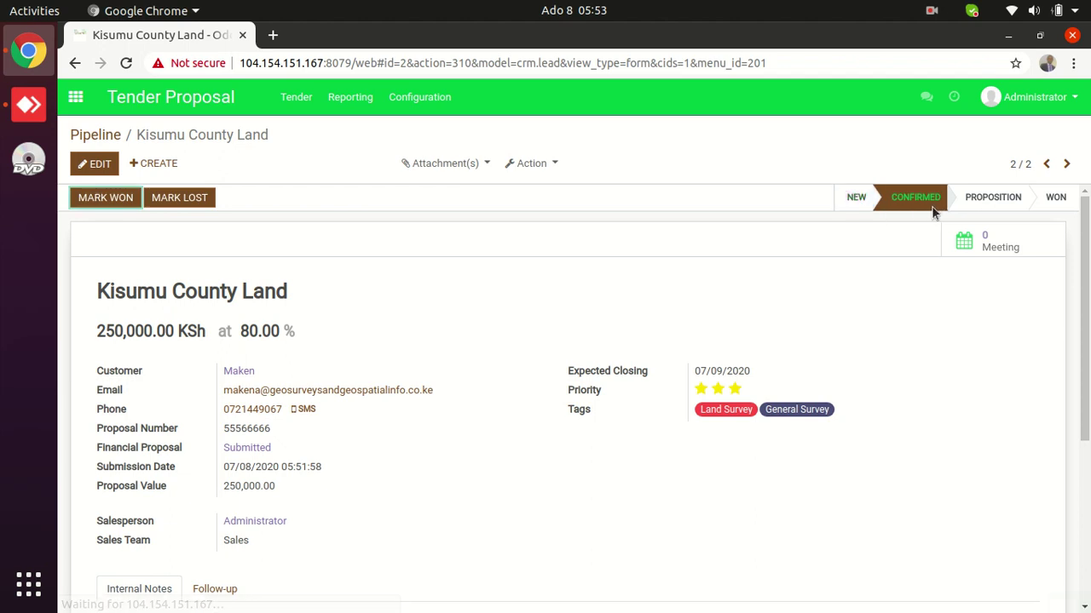
From the tender's meeting calendar, start a new meeting on Wednesday, July 8 at 13:30 and open its full form.
{"action": "left_click", "coordinate": [993, 246]}
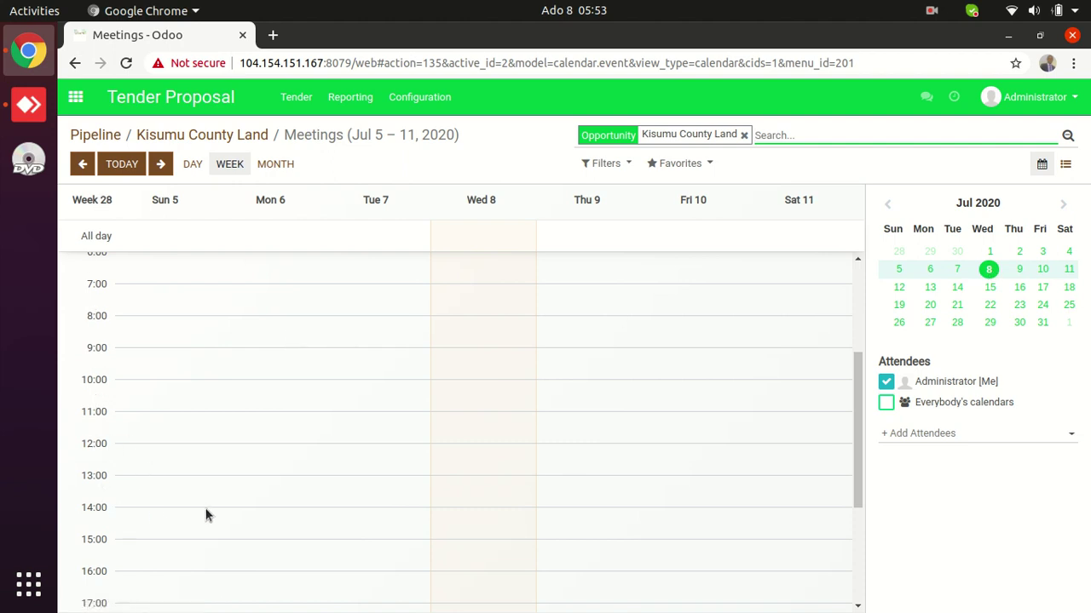
{"action": "left_click", "coordinate": [477, 507]}
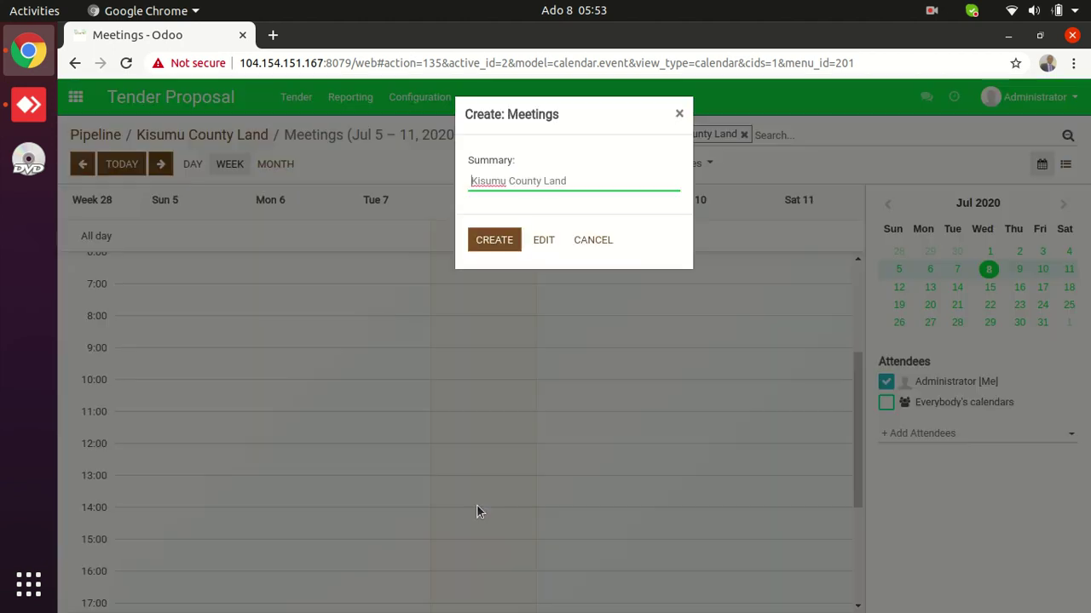
{"action": "left_click", "coordinate": [546, 242]}
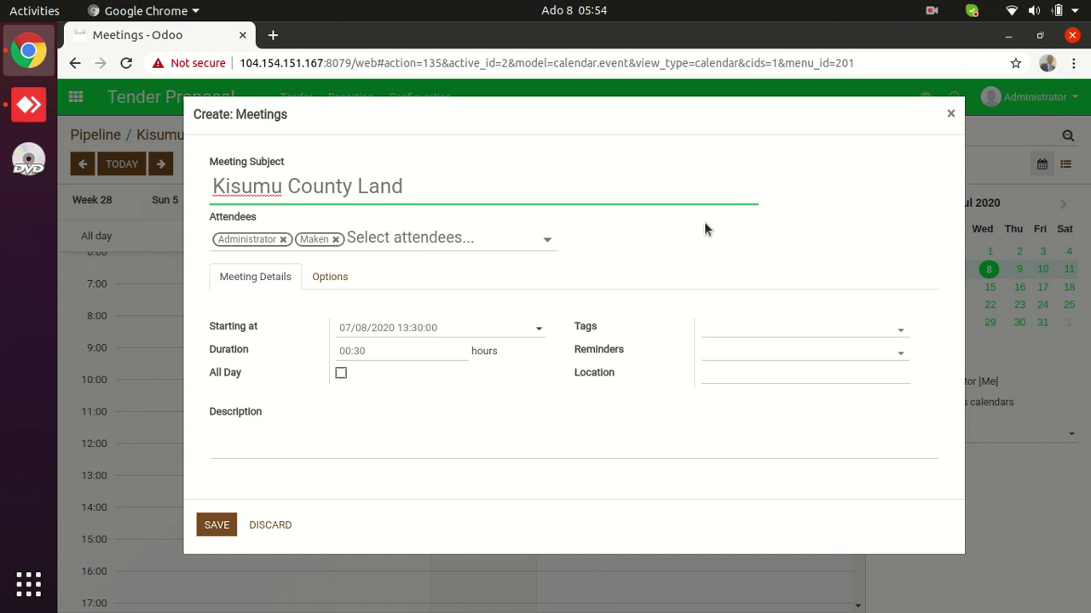
Add two more existing contacts to the meeting's attendees by searching for their names.
{"action": "left_click", "coordinate": [465, 239]}
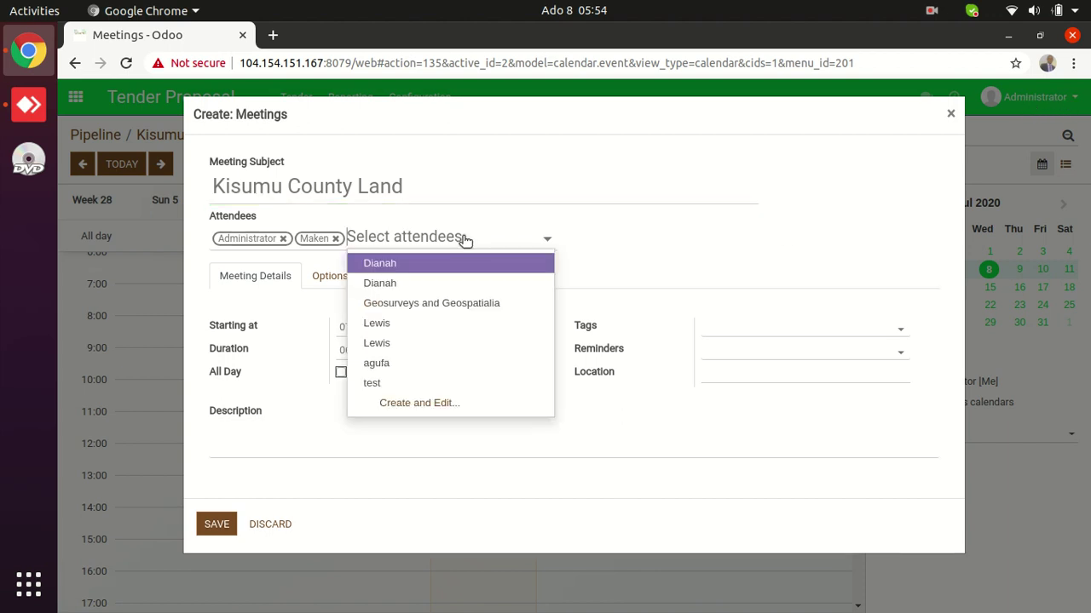
{"action": "type", "text": "agu"}
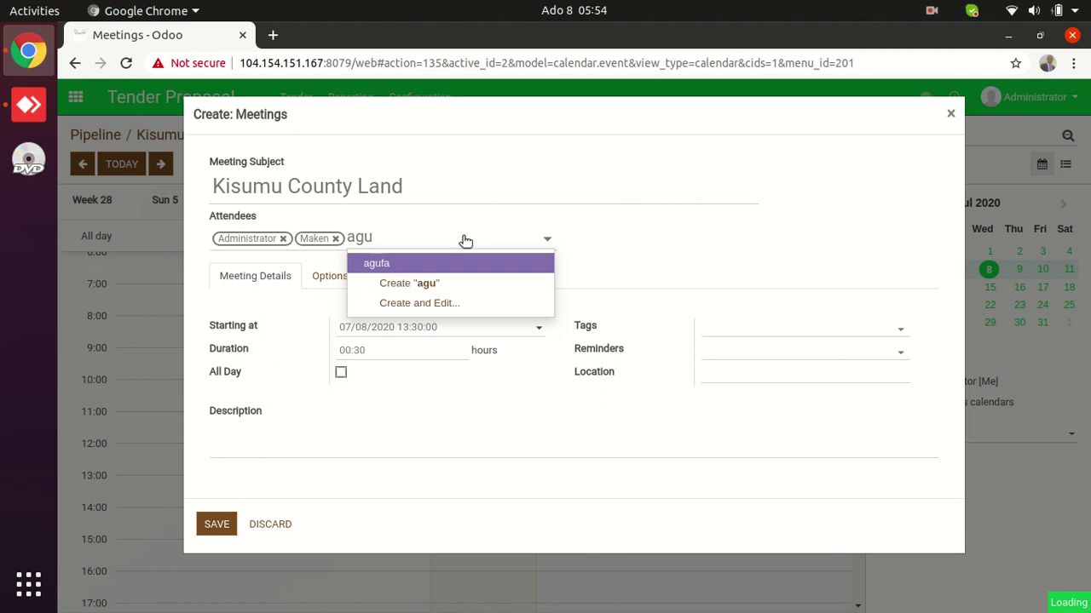
{"action": "left_click", "coordinate": [439, 261]}
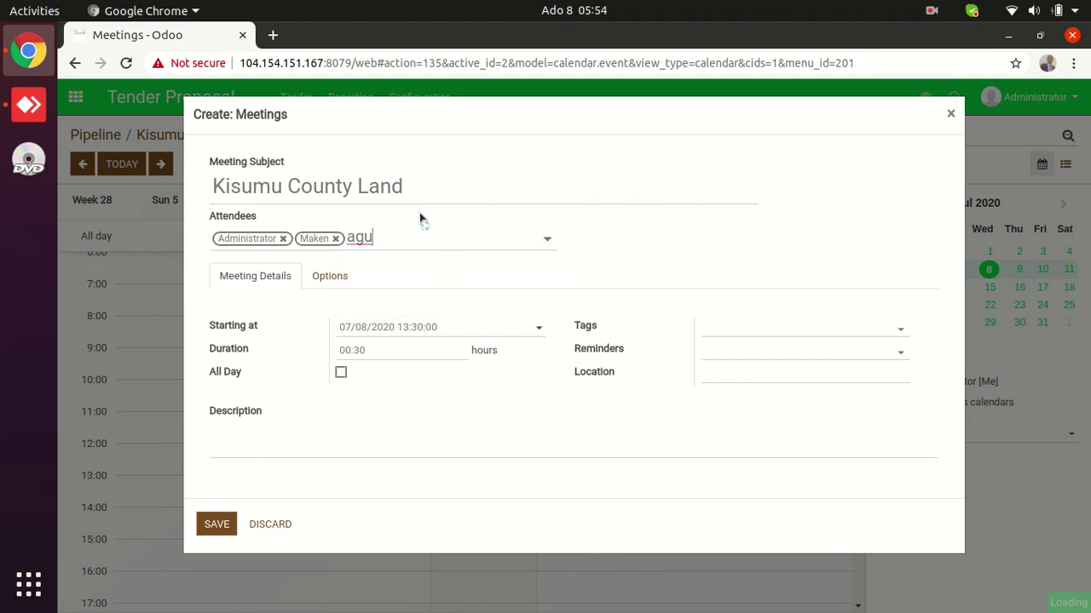
{"action": "type", "text": "lewis"}
{"action": "left_click", "coordinate": [434, 260]}
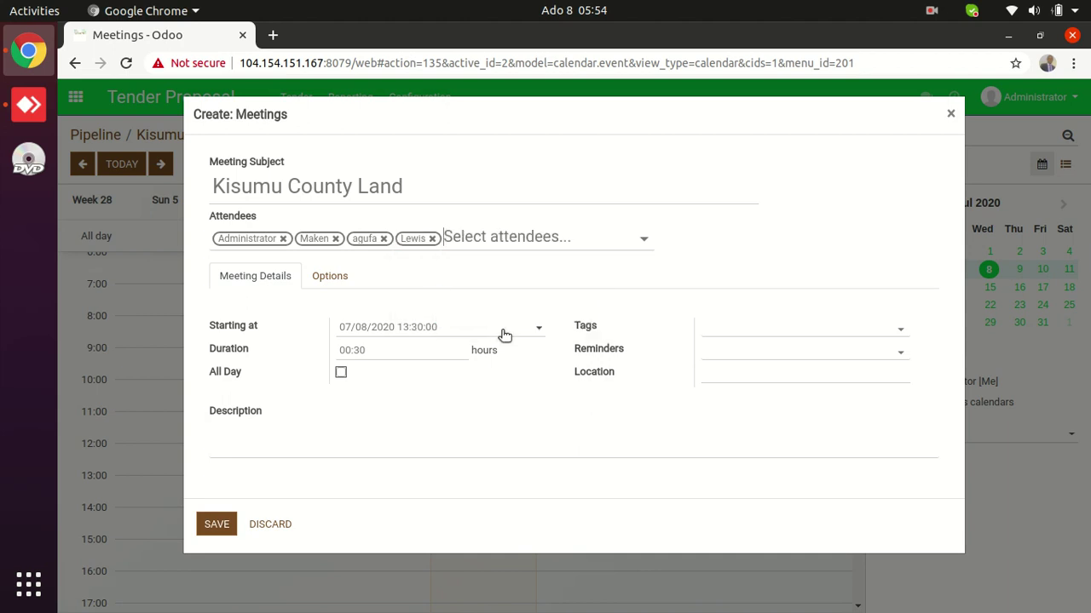
Add the Notification - 15 Minutes reminder to the meeting and set its location to Athi River.
{"action": "left_click", "coordinate": [729, 333]}
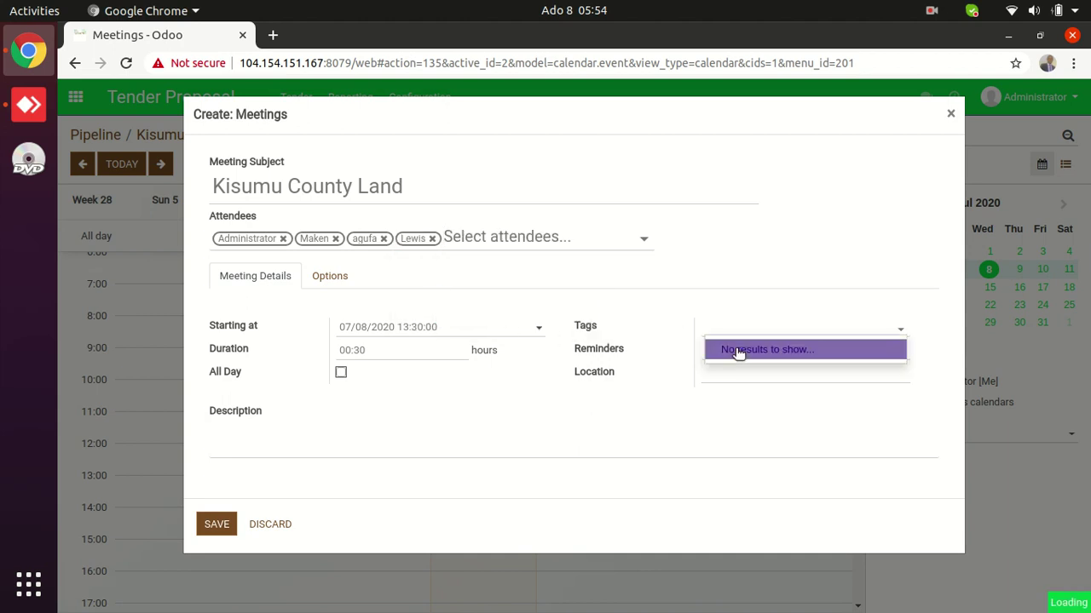
{"action": "left_click", "coordinate": [730, 334]}
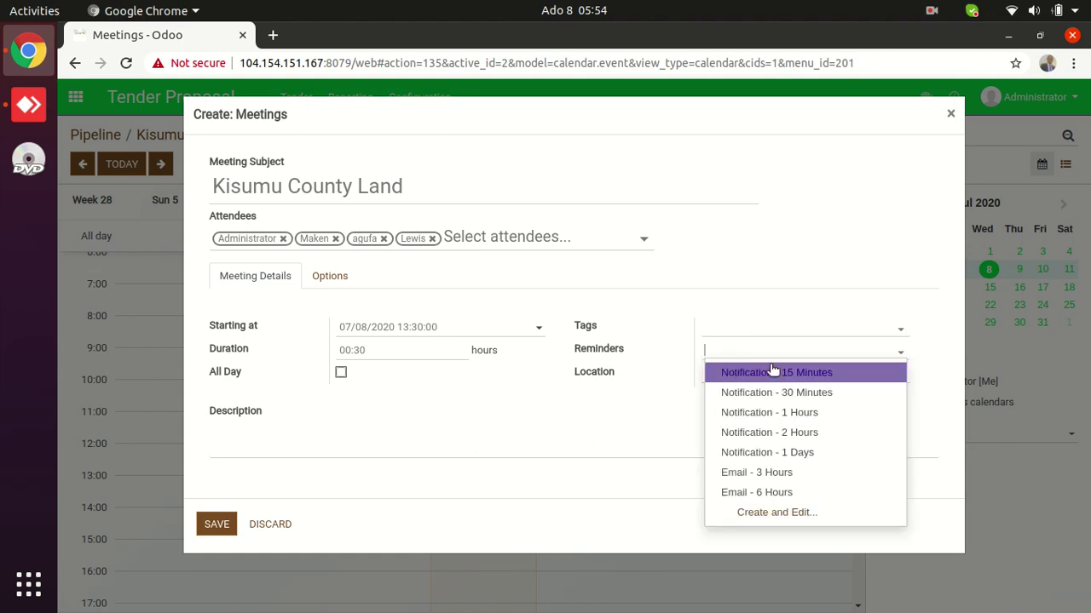
{"action": "left_click", "coordinate": [793, 375]}
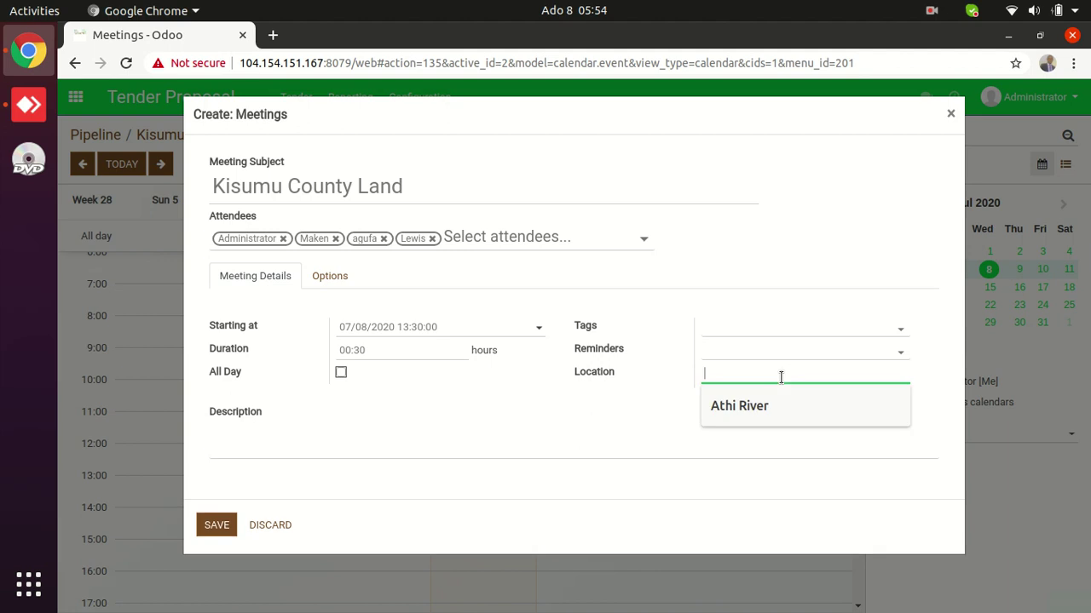
{"action": "left_click", "coordinate": [766, 390]}
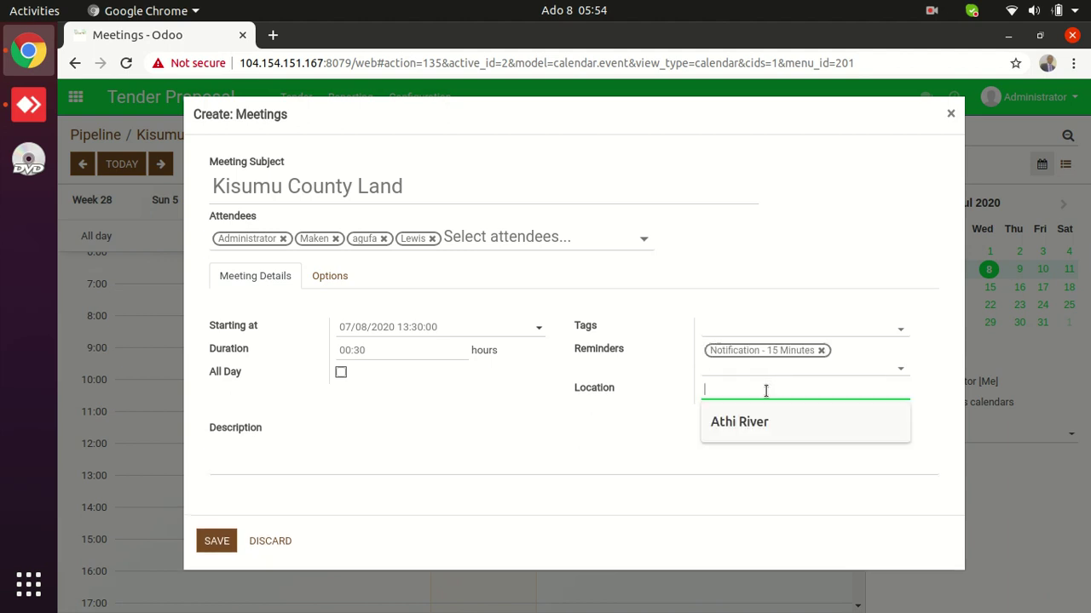
{"action": "left_click", "coordinate": [760, 414]}
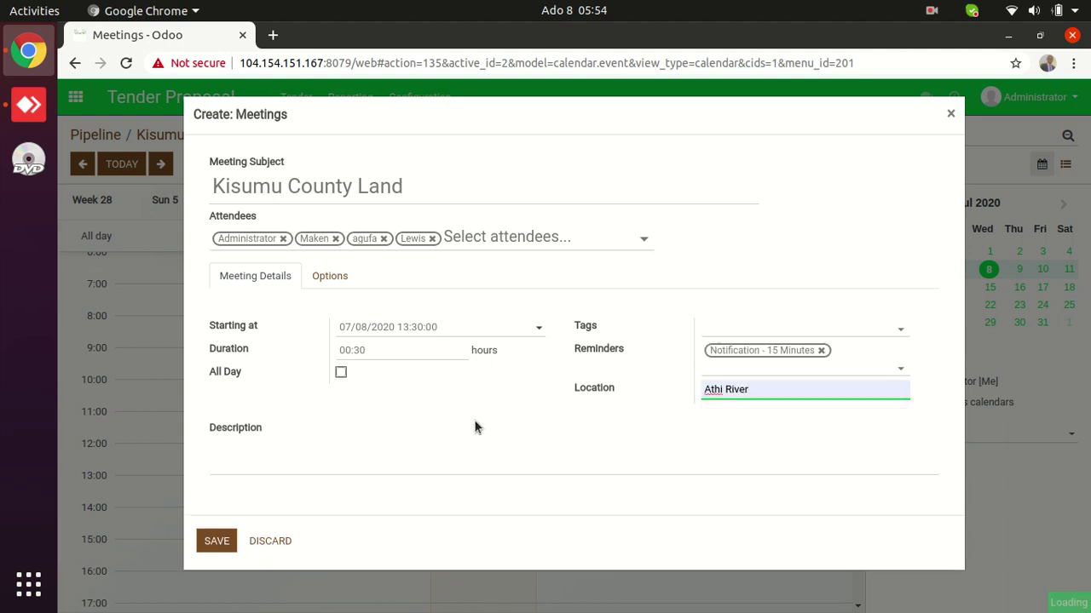
{"action": "left_click", "coordinate": [383, 354]}
{"action": "left_click", "coordinate": [364, 350]}
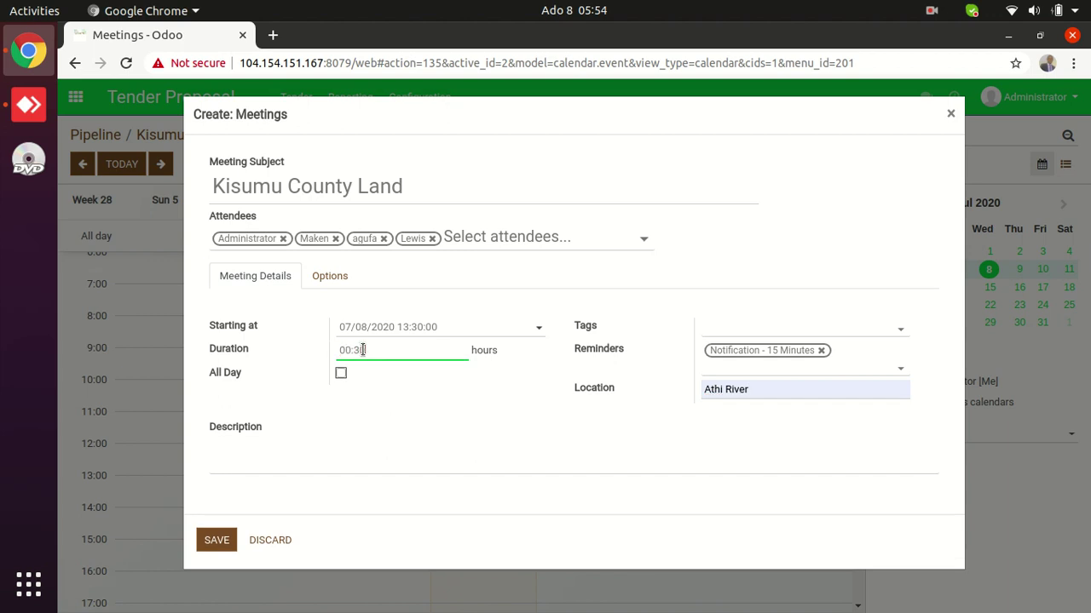
{"action": "left_click", "coordinate": [337, 355]}
{"action": "left_click_drag", "start_coordinate": [506, 351], "coordinate": [473, 350]}
{"action": "double_click", "coordinate": [475, 350]}
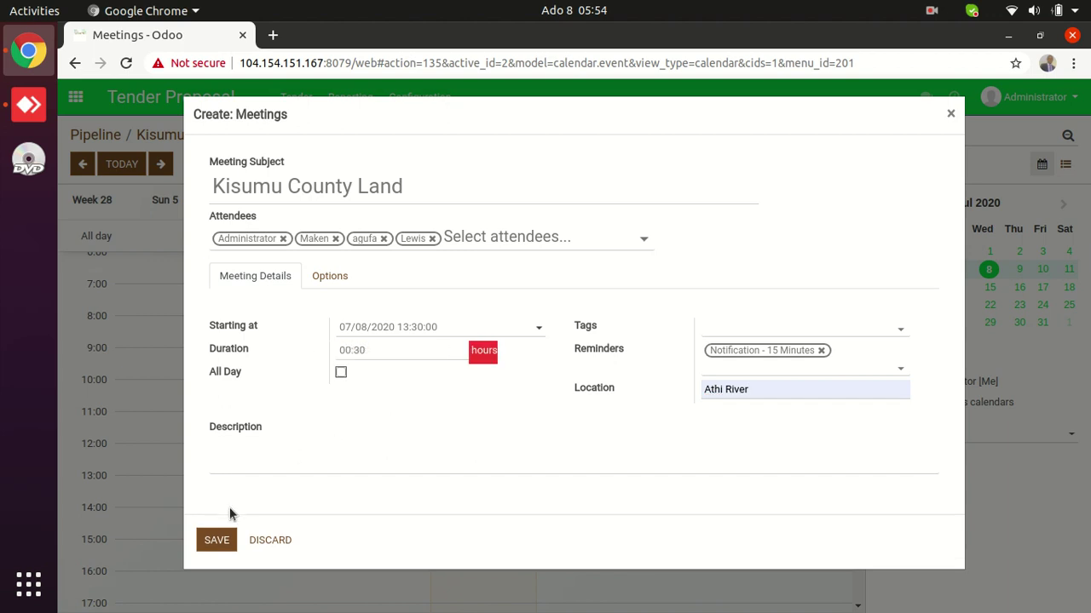
Enter the description "Agendas:" with the lines "Proposal discussion" and "Project commenc", and save the meeting.
{"action": "left_click", "coordinate": [251, 460]}
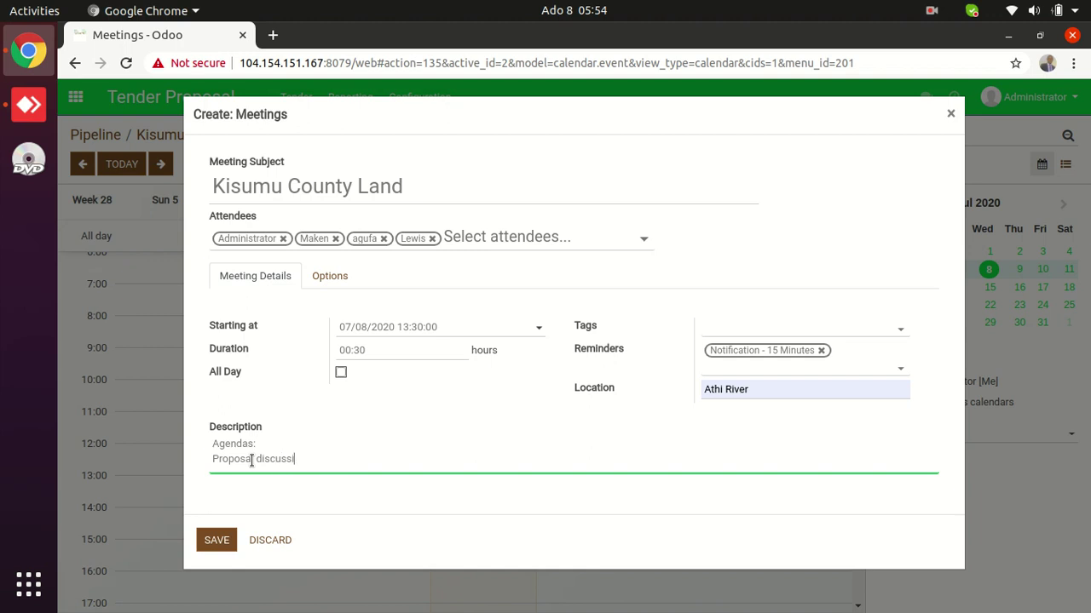
{"action": "key", "text": "Return"}
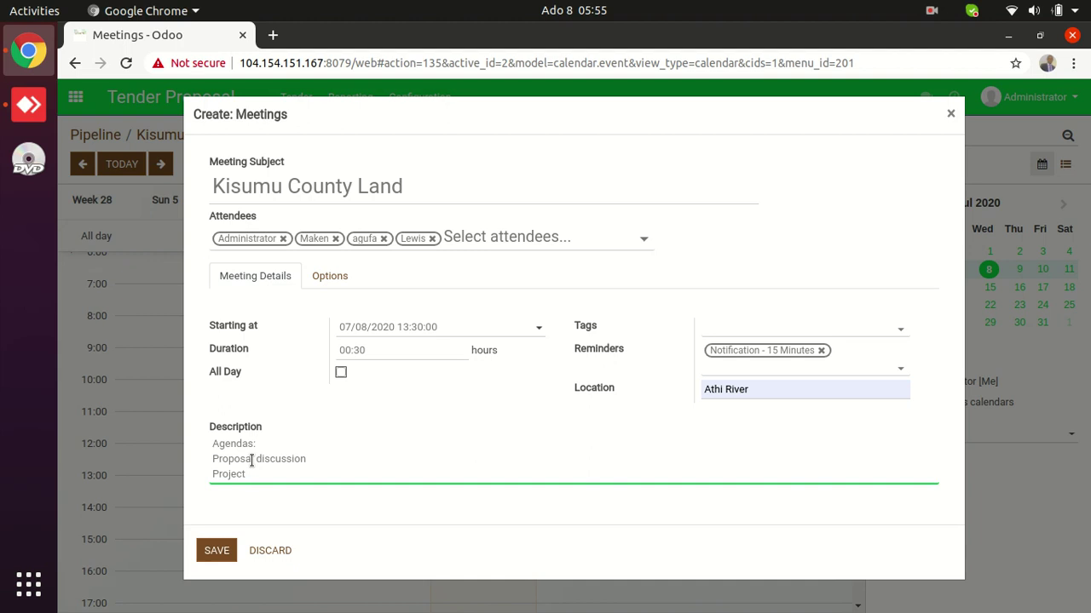
{"action": "type", "text": "ommenc"}
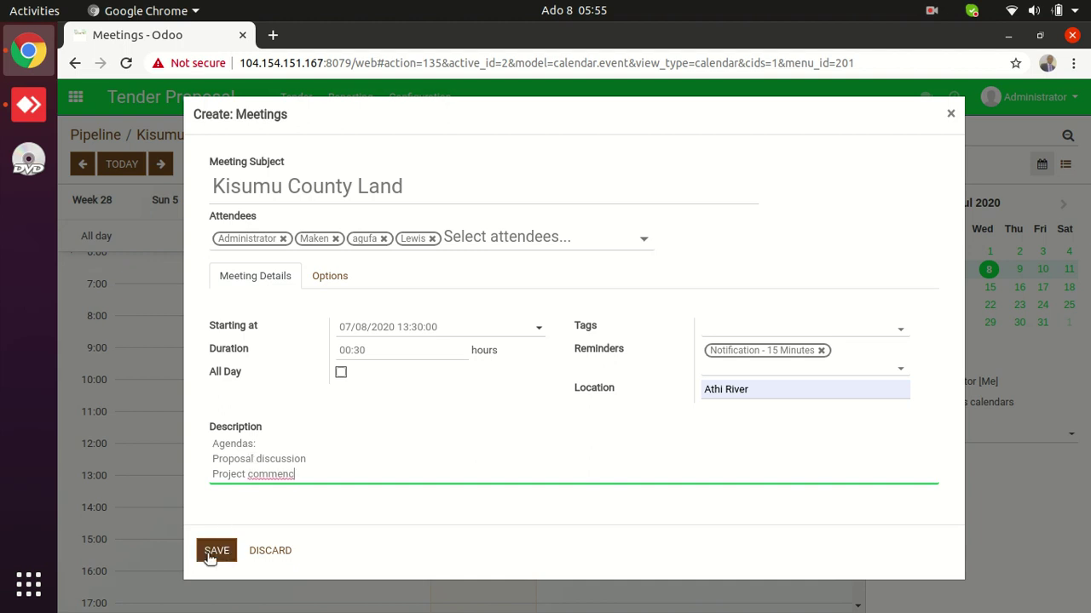
{"action": "left_click", "coordinate": [216, 551]}
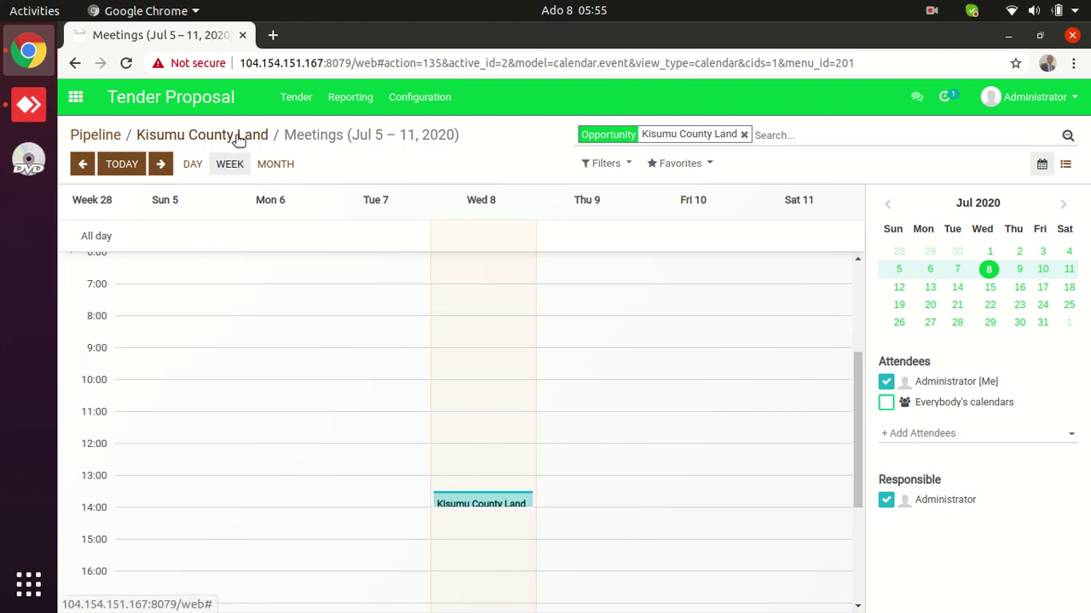
Return to the Kisumu County Land tender and move it to the Proposition stage.
{"action": "left_click", "coordinate": [181, 143]}
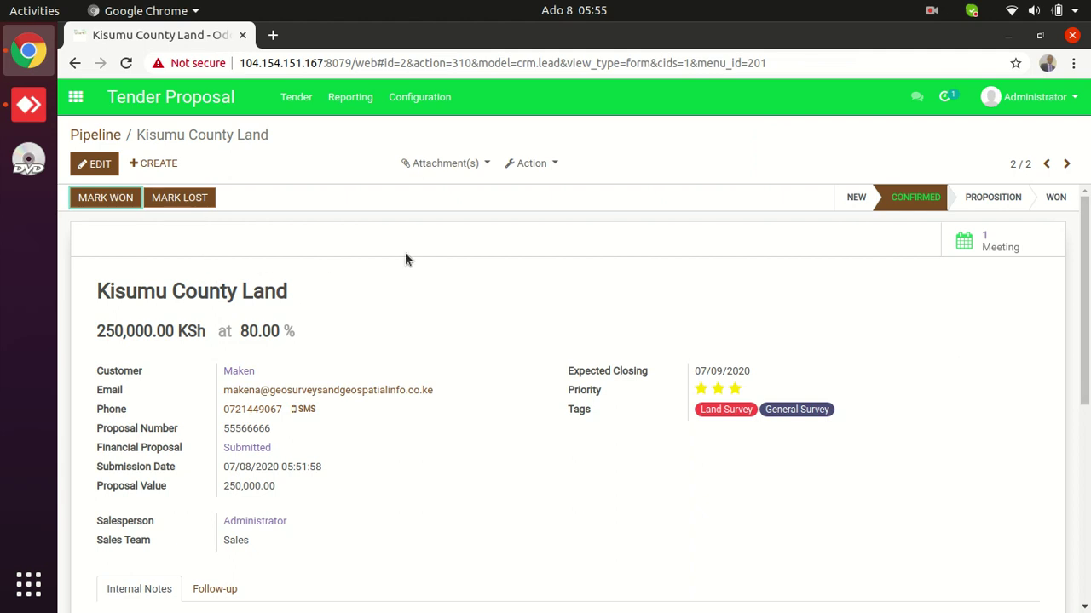
{"action": "left_click", "coordinate": [992, 198]}
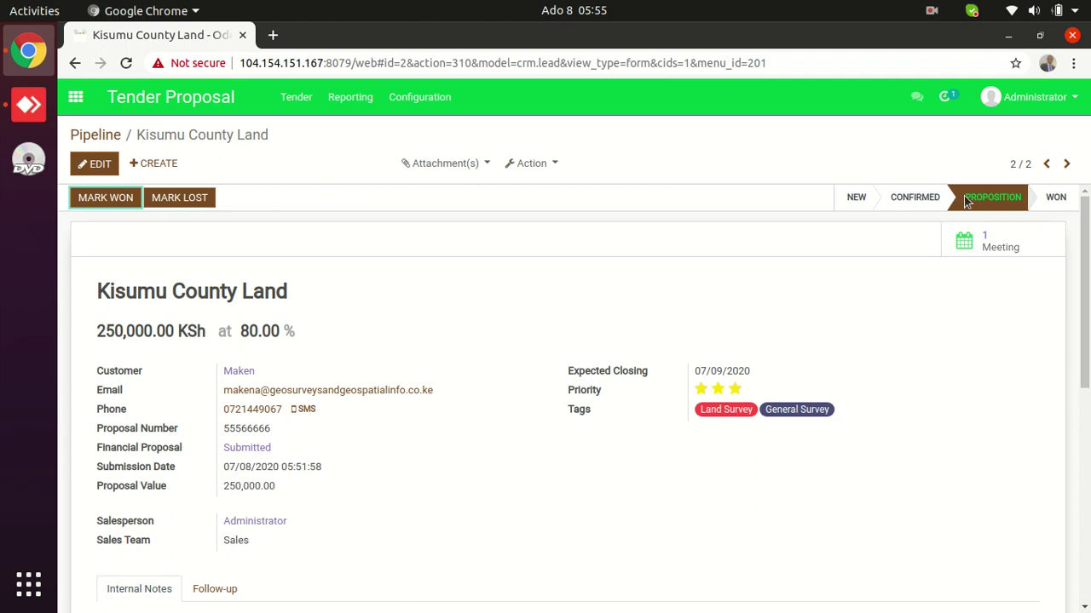
{"action": "left_click", "coordinate": [174, 200]}
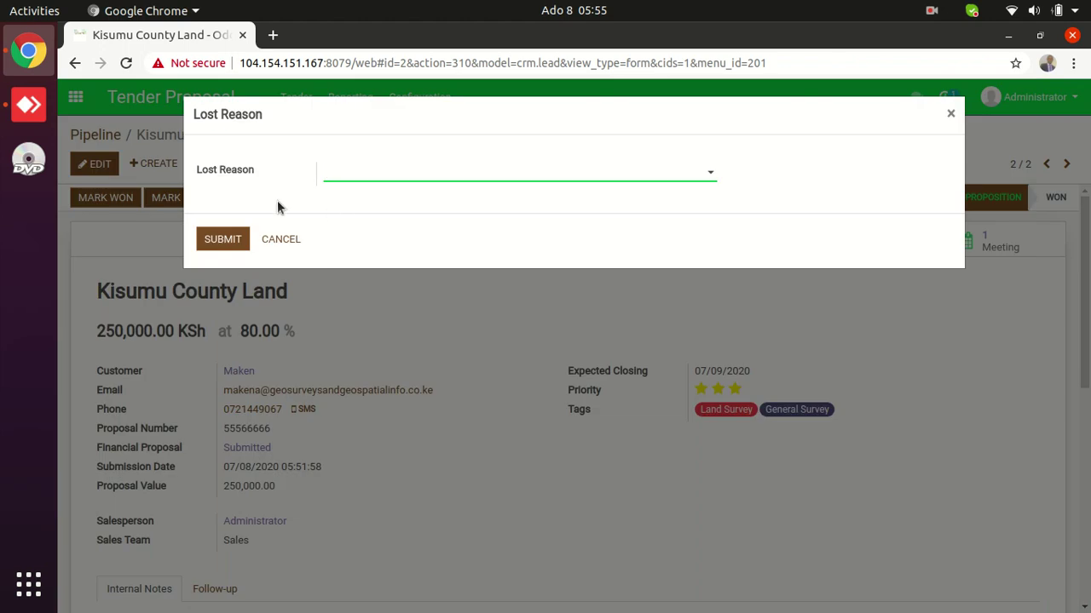
{"action": "left_click", "coordinate": [391, 177]}
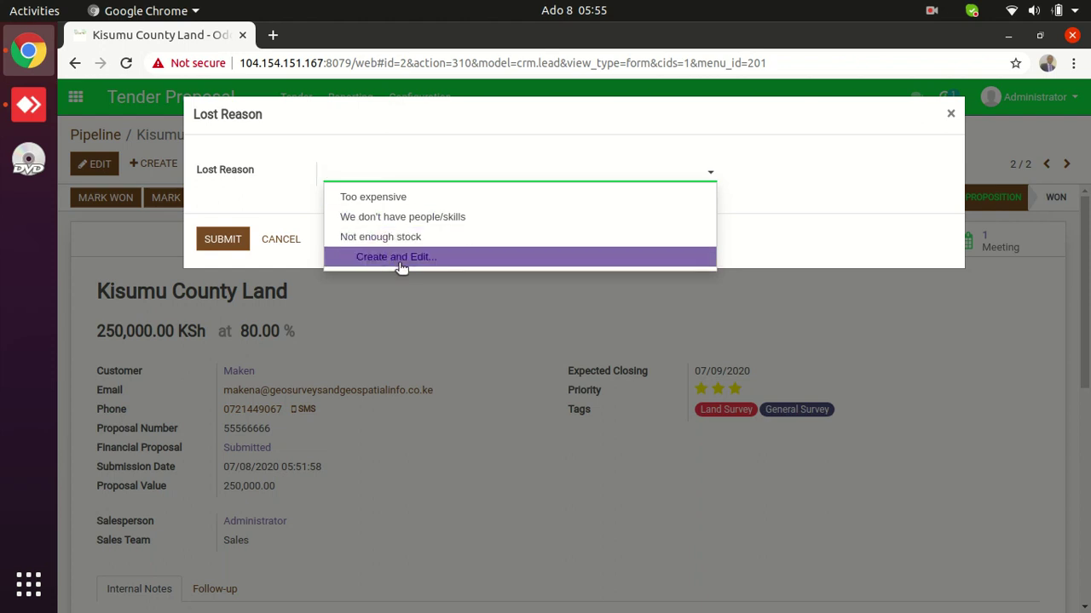
{"action": "left_click", "coordinate": [290, 245]}
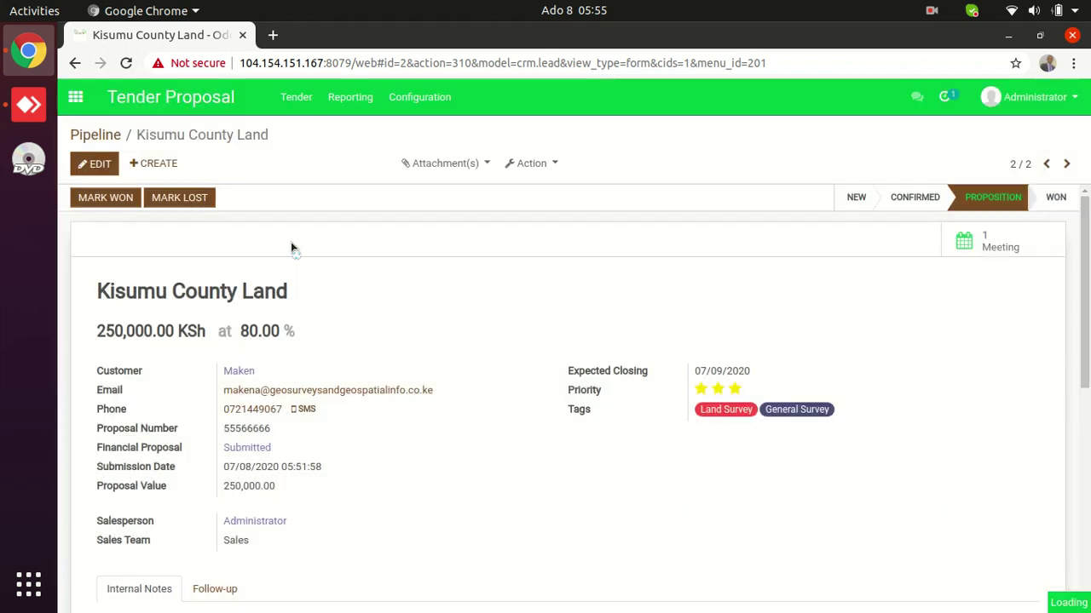
Mark the tender as won and create its survey with survey type Land Survey and land survey type Area Confirmation.
{"action": "left_click", "coordinate": [102, 202]}
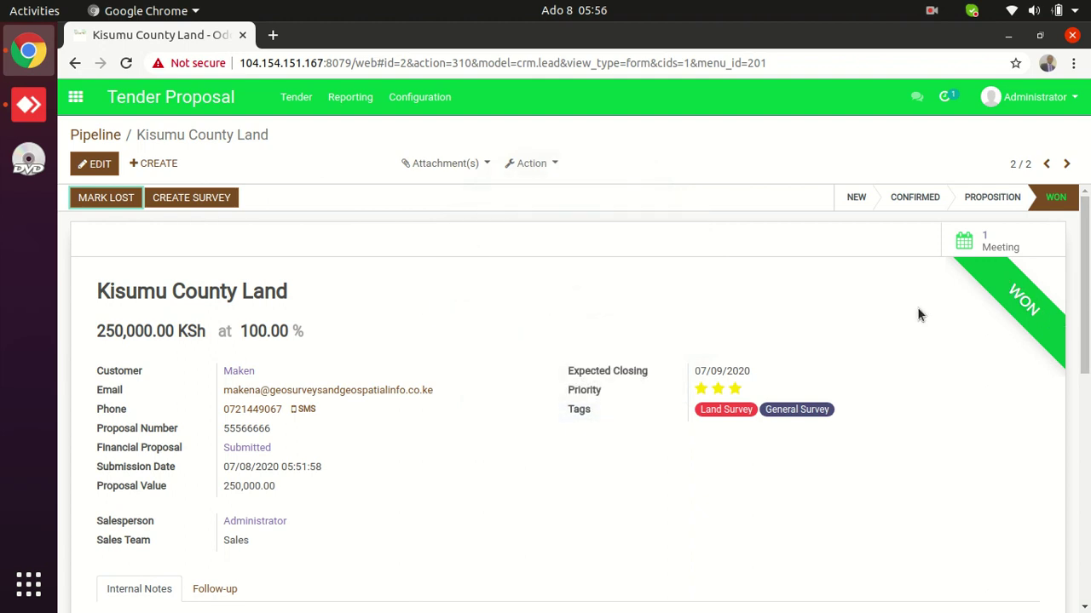
{"action": "left_click", "coordinate": [197, 203]}
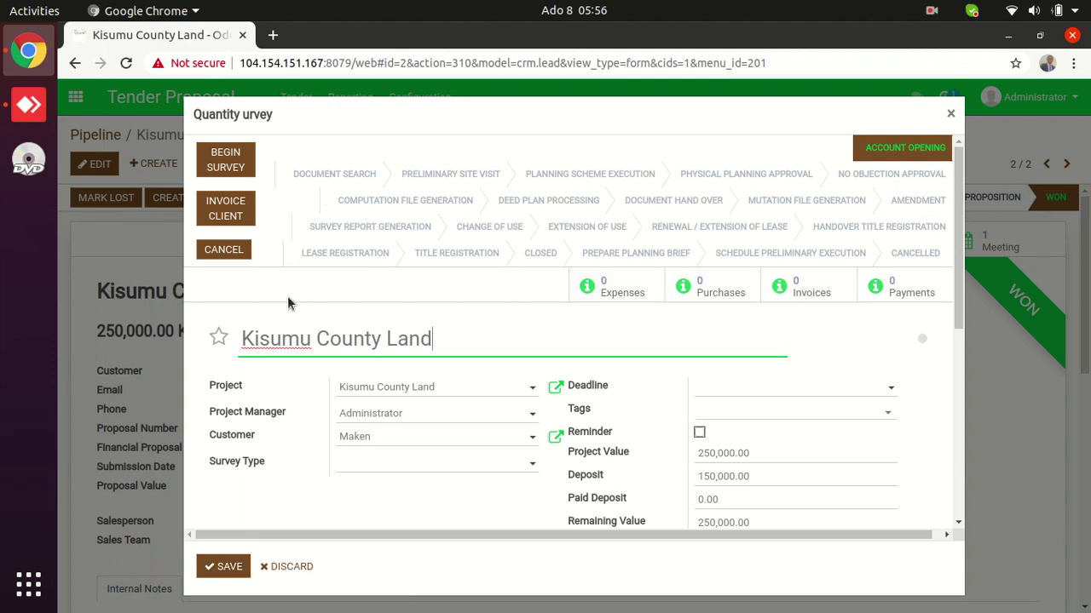
{"action": "left_click", "coordinate": [233, 567]}
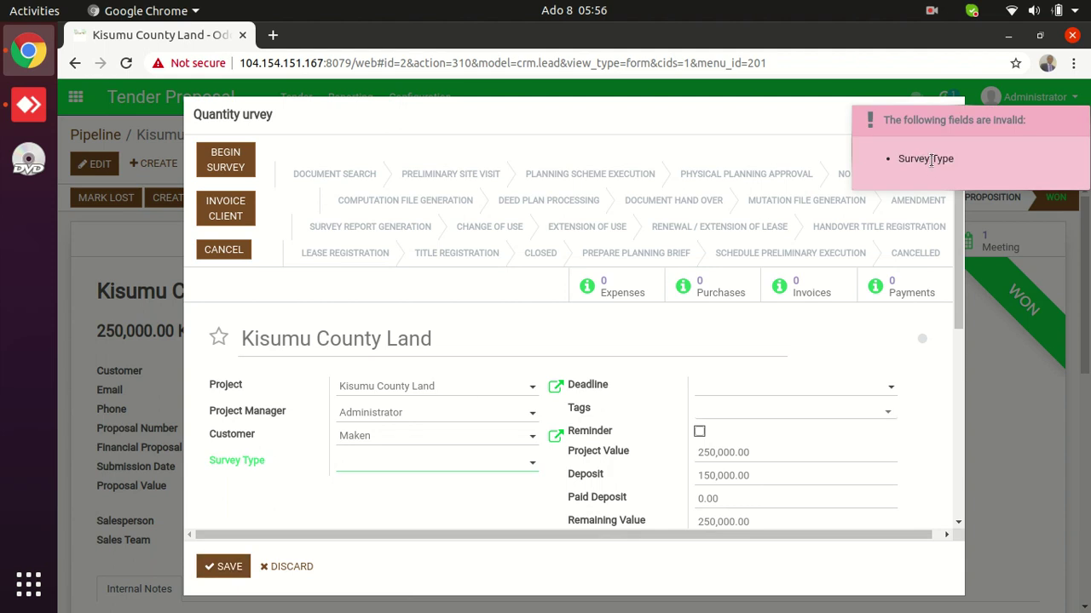
{"action": "left_click", "coordinate": [486, 468]}
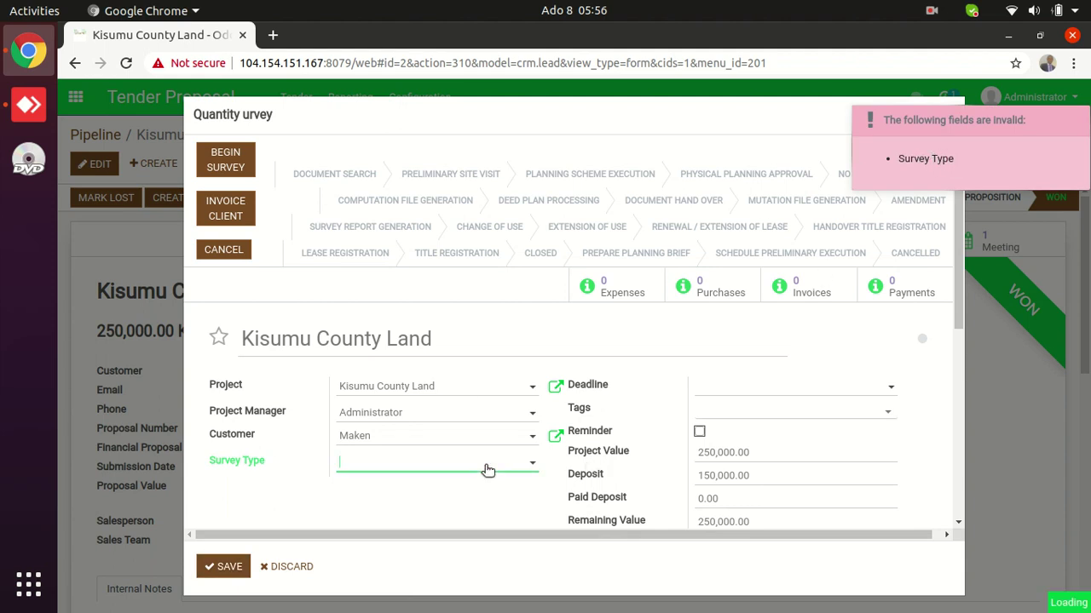
{"action": "left_click", "coordinate": [409, 489]}
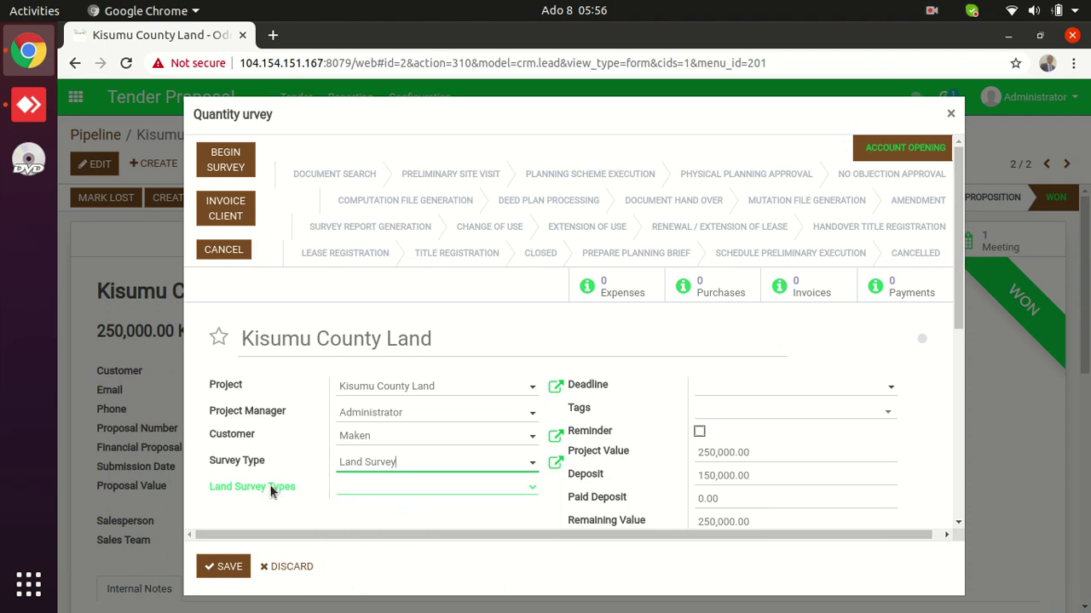
{"action": "left_click", "coordinate": [368, 487]}
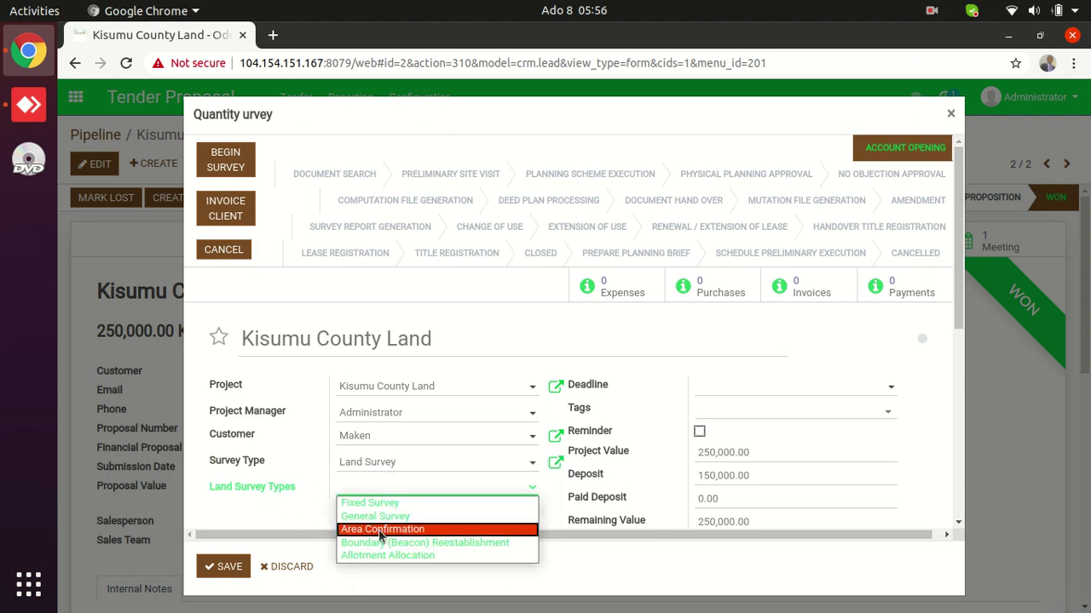
{"action": "left_click", "coordinate": [380, 529]}
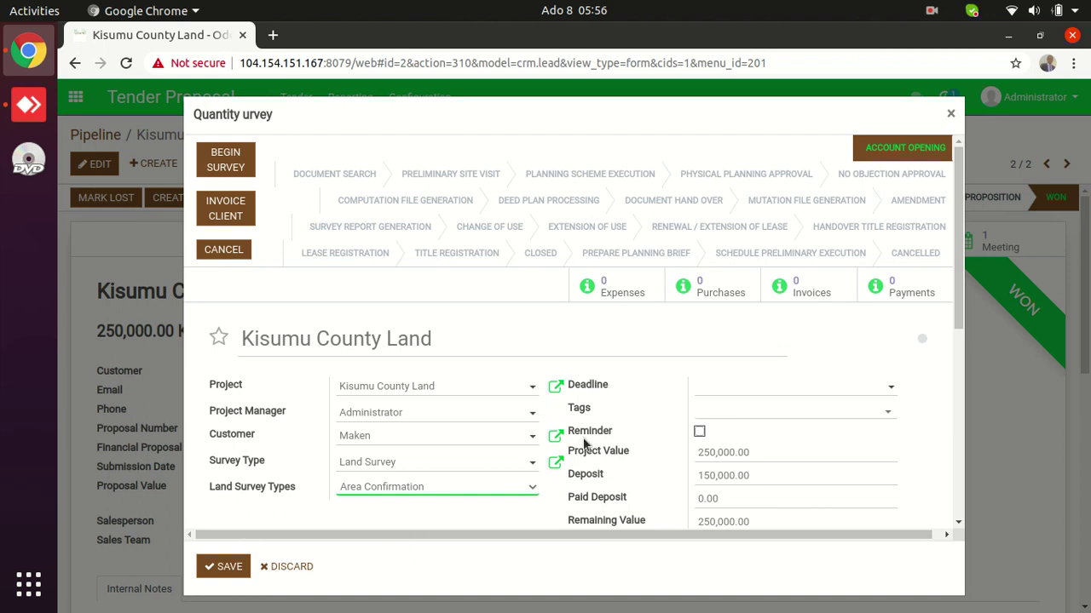
{"action": "left_click", "coordinate": [228, 568]}
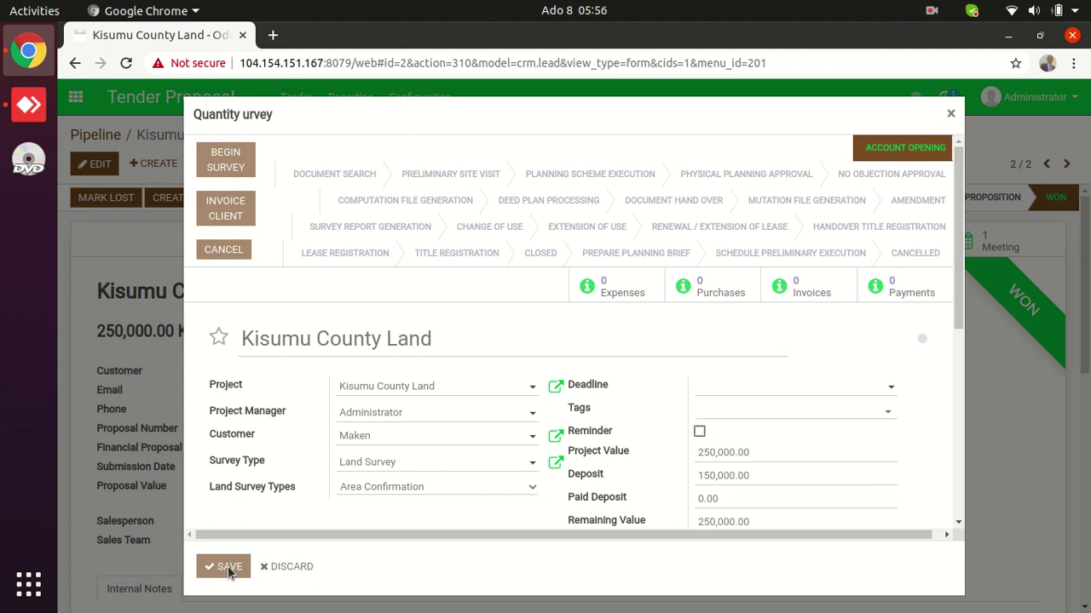
{"action": "left_click", "coordinate": [950, 115]}
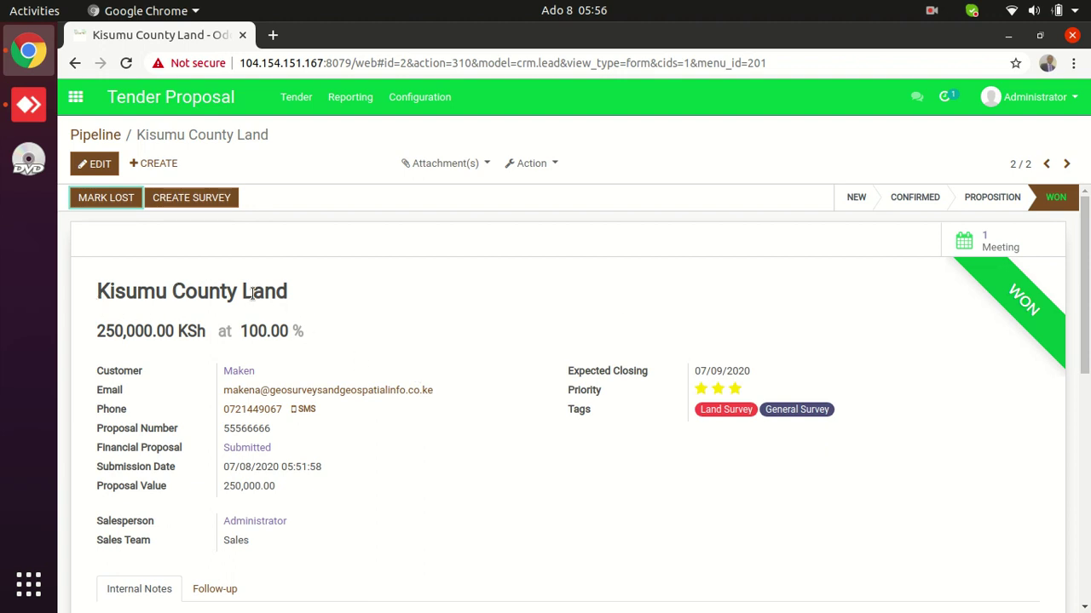
Open the Kisumu County Land survey in Survey Management and try to begin the survey.
{"action": "left_click", "coordinate": [84, 100]}
{"action": "left_click", "coordinate": [833, 225]}
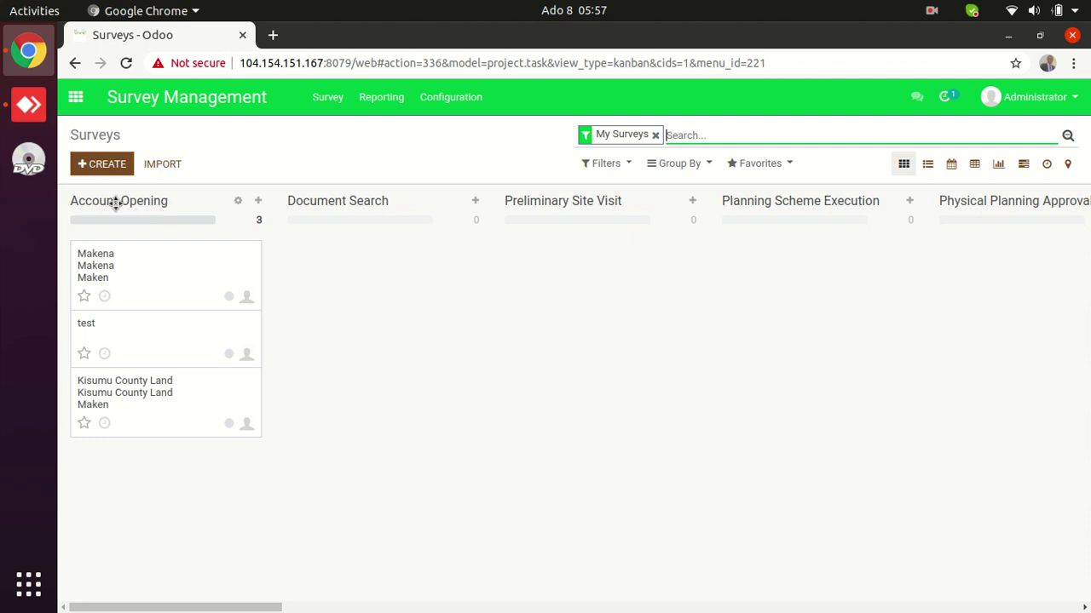
{"action": "left_click", "coordinate": [160, 391]}
{"action": "left_click", "coordinate": [160, 391]}
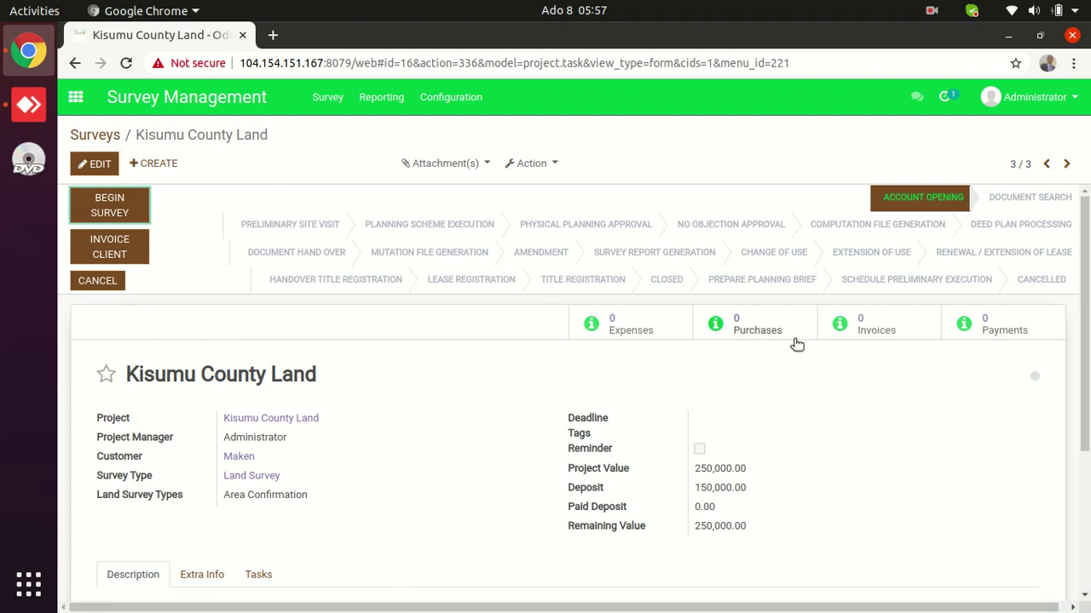
{"action": "left_click", "coordinate": [119, 211]}
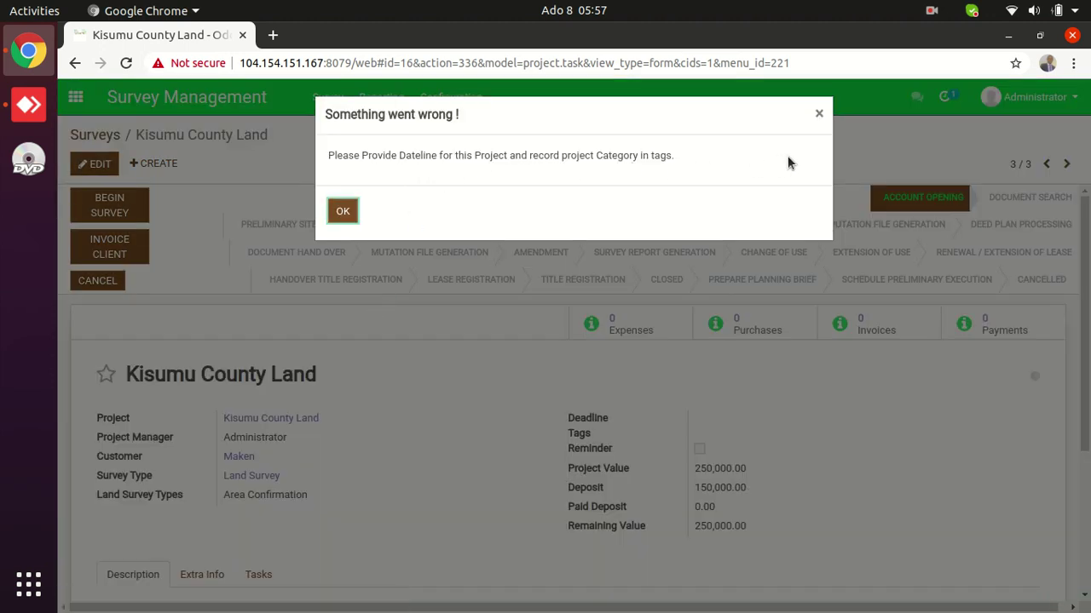
{"action": "left_click", "coordinate": [353, 222]}
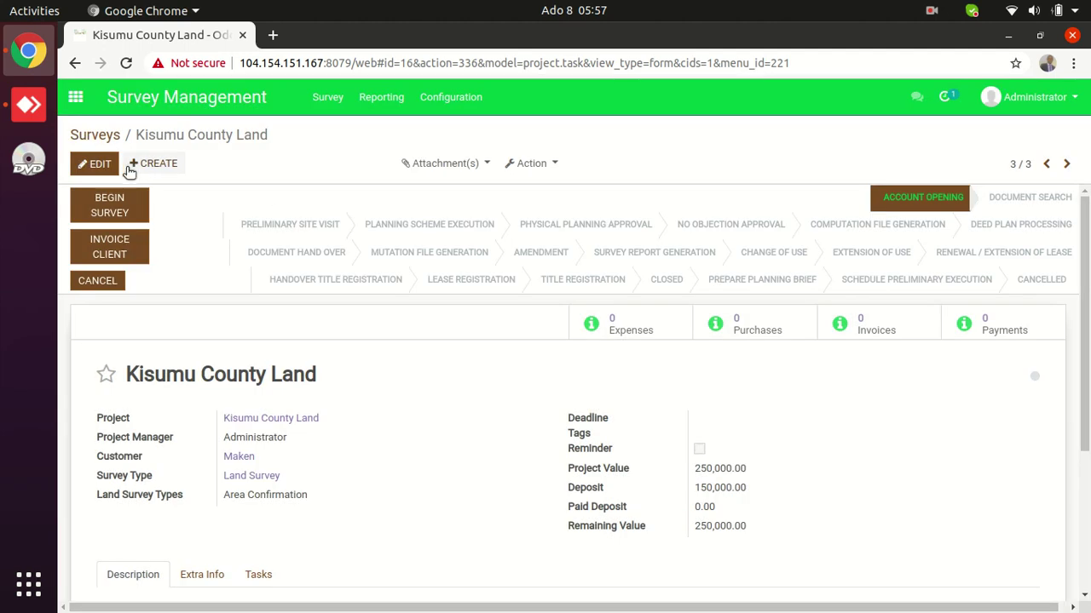
Set the survey's deadline to 07/09/2020 and save the record.
{"action": "left_click", "coordinate": [96, 166]}
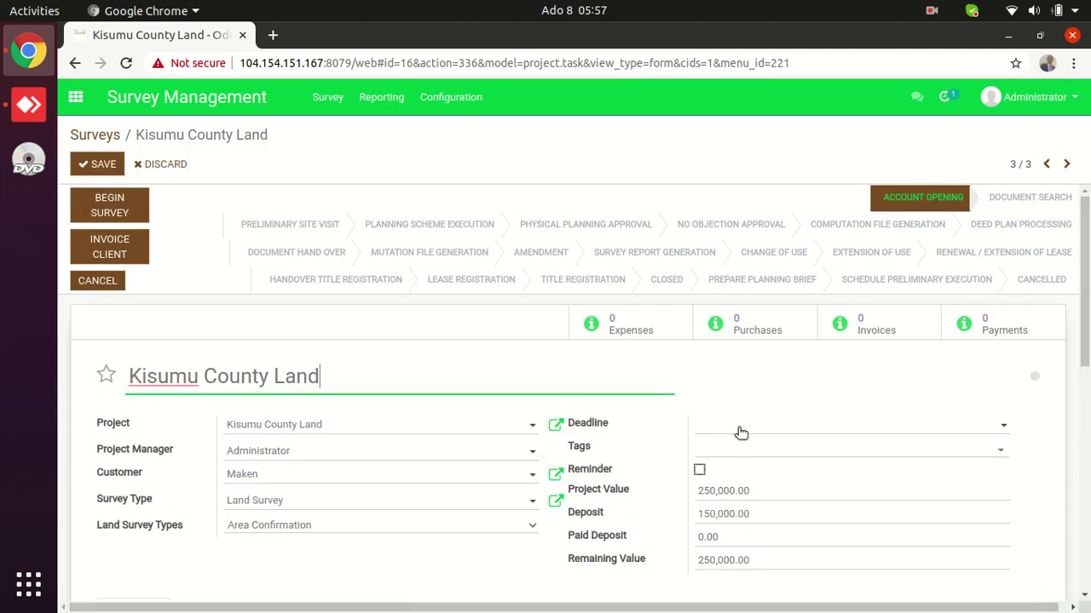
{"action": "left_click", "coordinate": [740, 426]}
{"action": "left_click", "coordinate": [827, 311]}
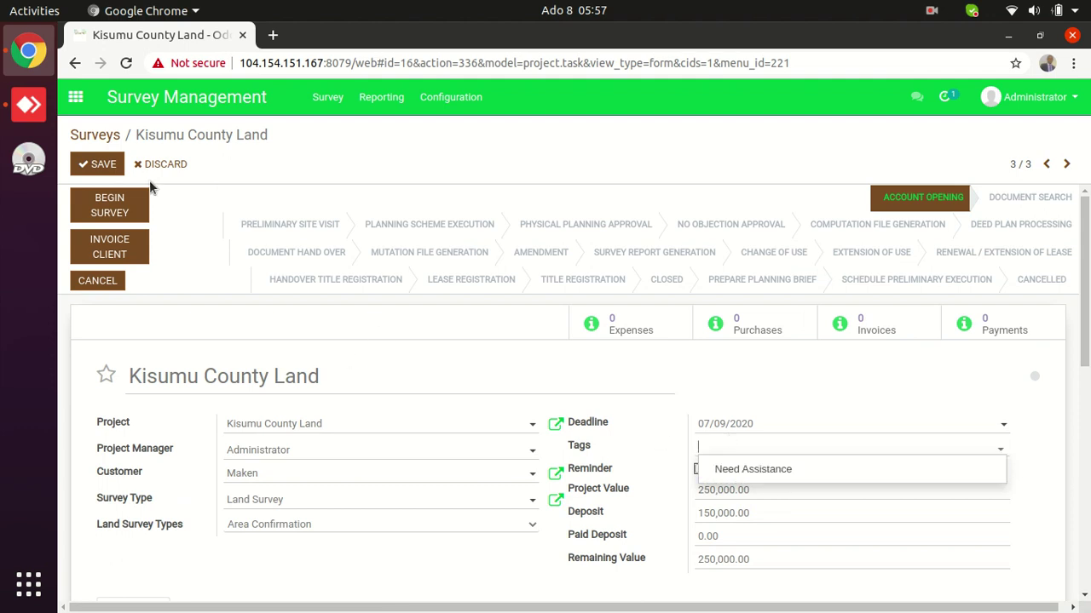
{"action": "left_click", "coordinate": [105, 166]}
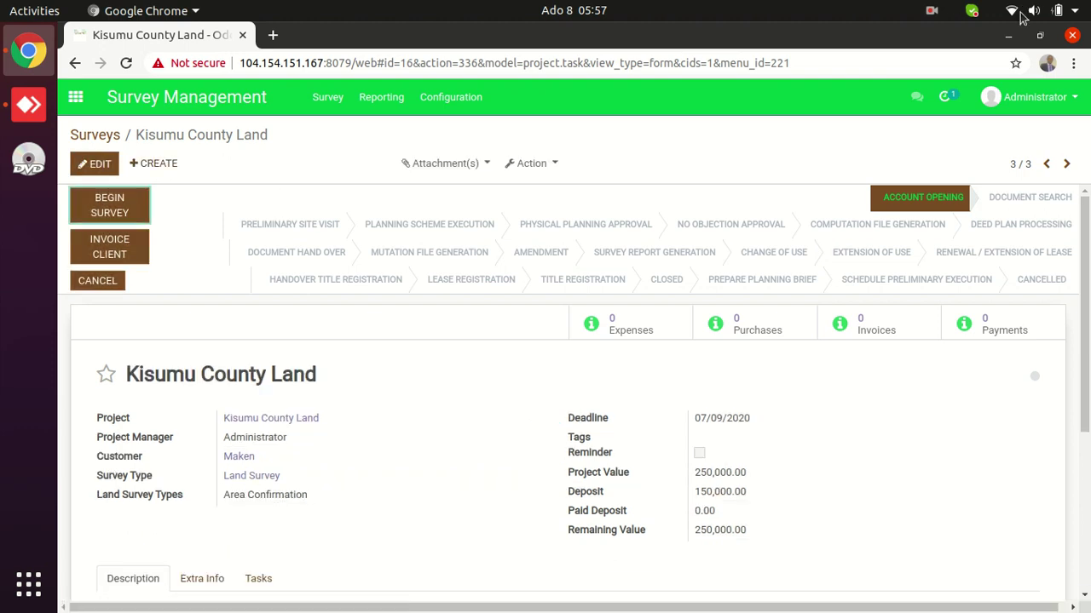
{"action": "left_click", "coordinate": [932, 11]}
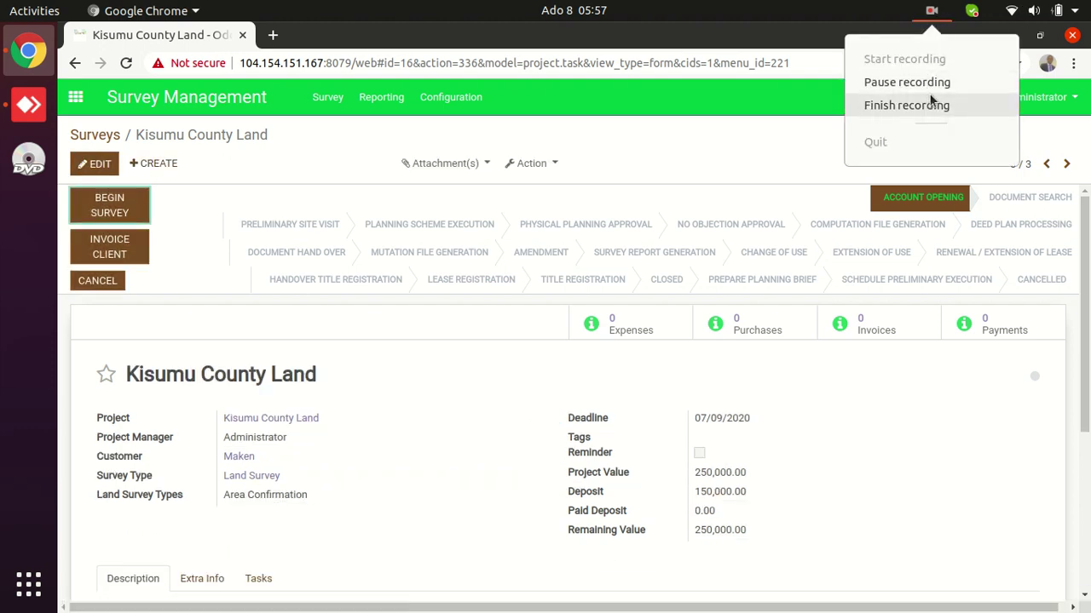